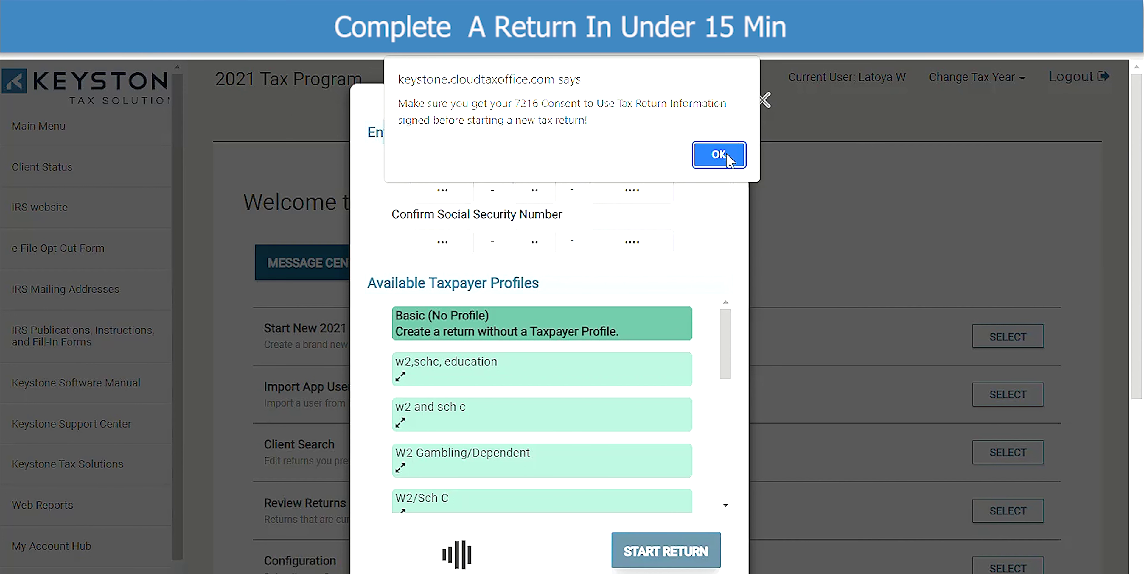
# - Dismiss the 7216 consent alert and choose Head of Household as the filing status
pyautogui.click(727, 159)
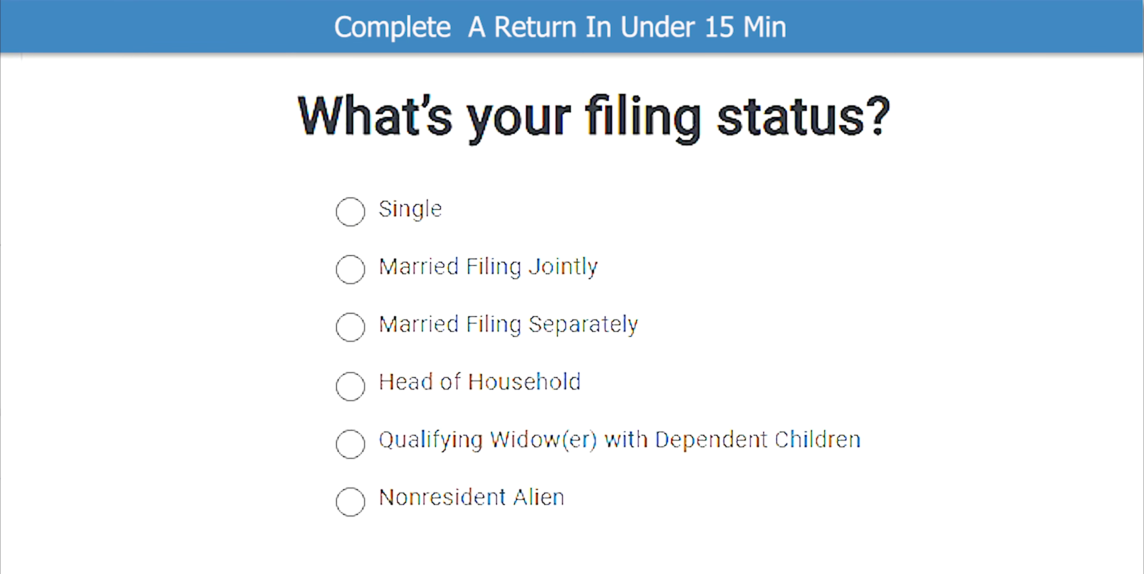
pyautogui.click(346, 388)
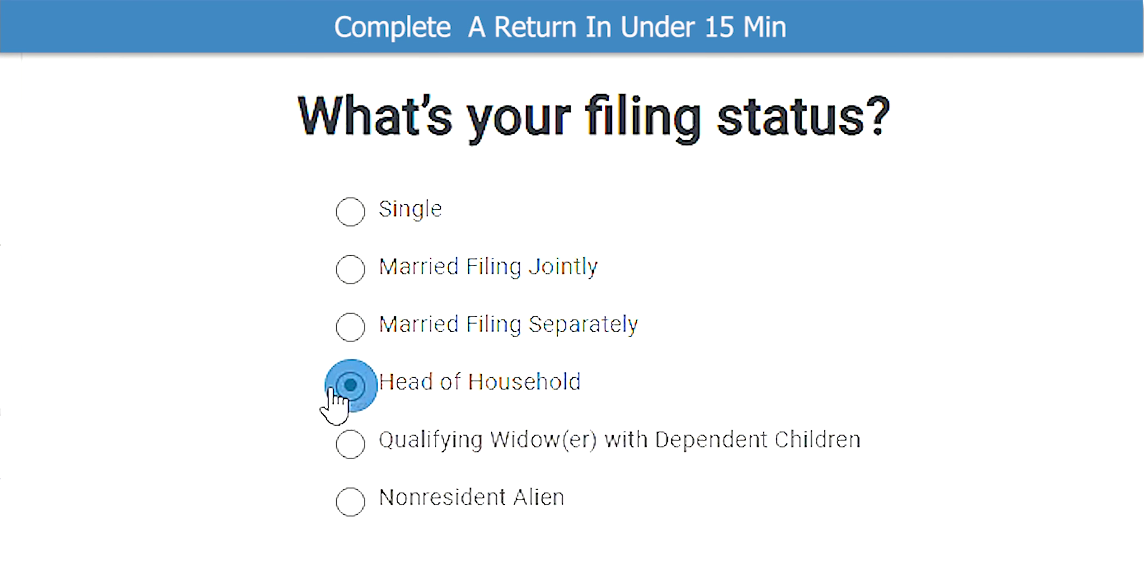
pyautogui.click(946, 449)
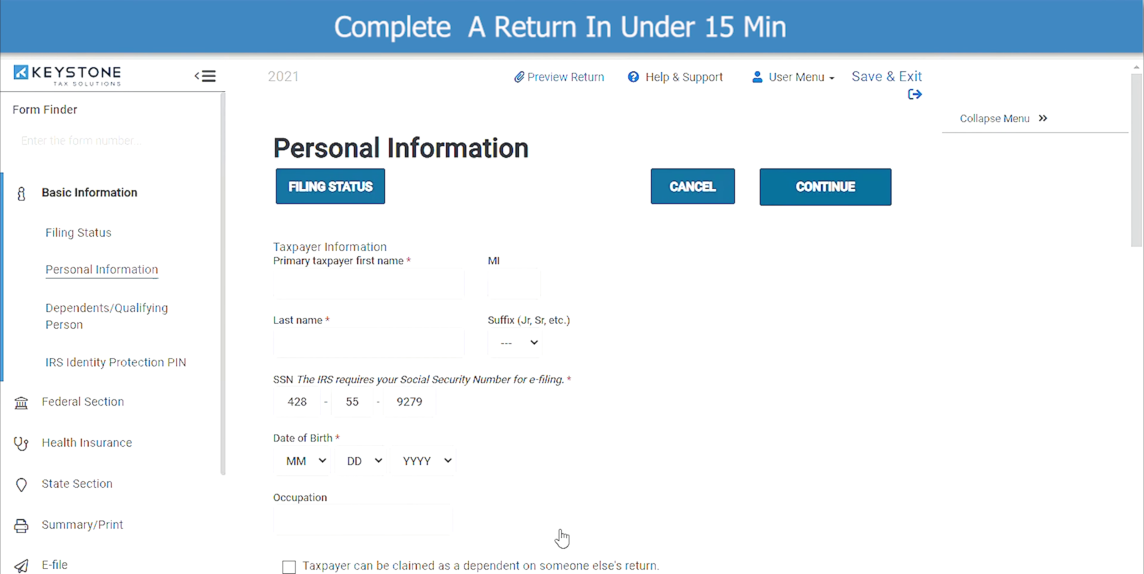
# - Enter the taxpayer's first and last name
pyautogui.click(395, 283)
pyautogui.write('Keystone')
pyautogui.press('Tab')
pyautogui.write('Refunds')
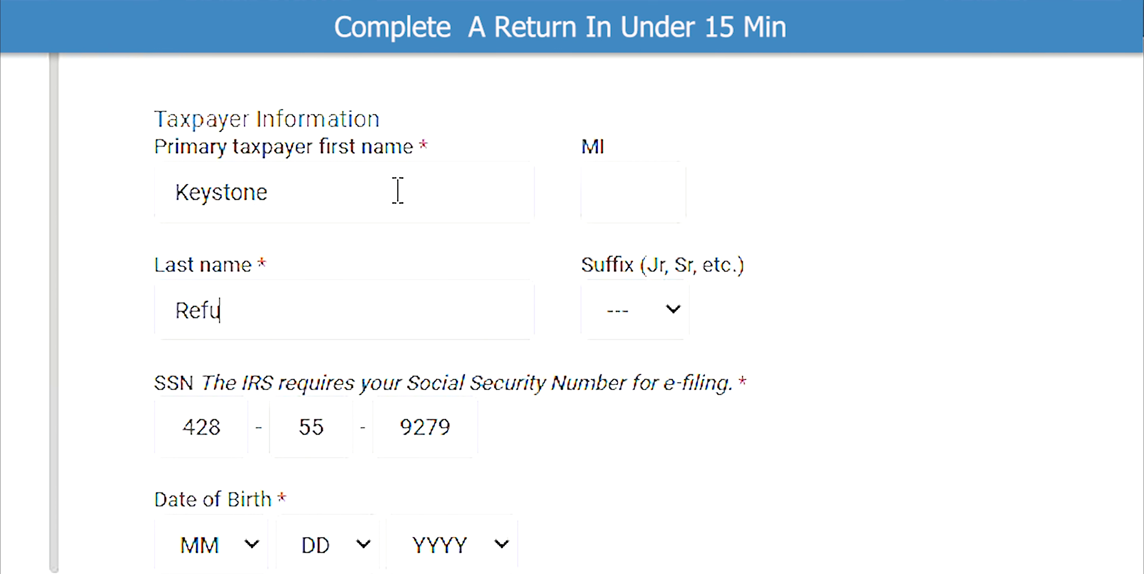
pyautogui.click(252, 544)
pyautogui.click(292, 351)
pyautogui.click(361, 541)
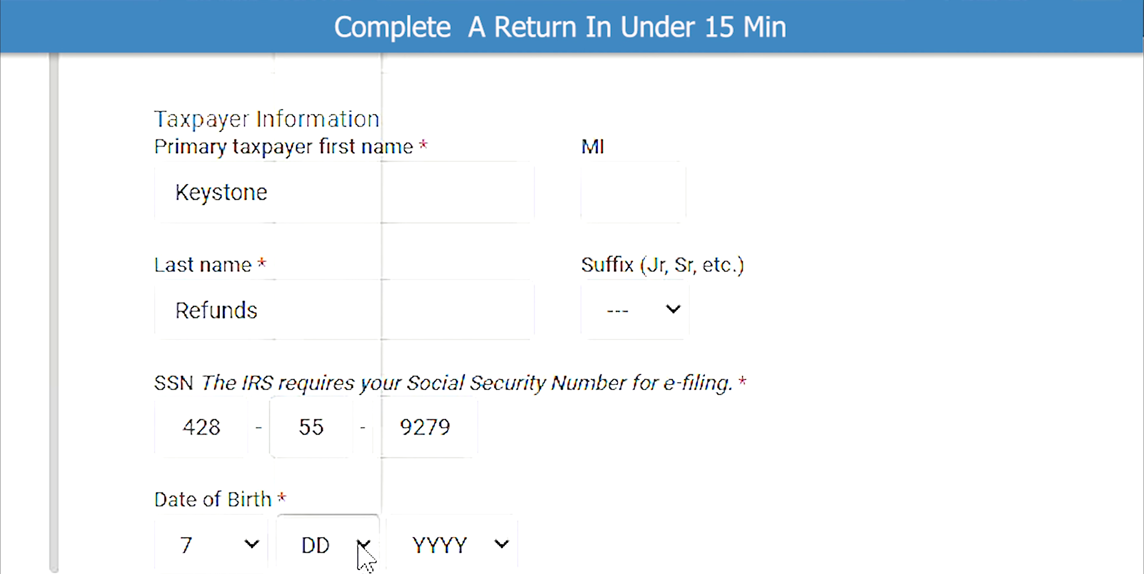
pyautogui.click(351, 406)
pyautogui.click(502, 546)
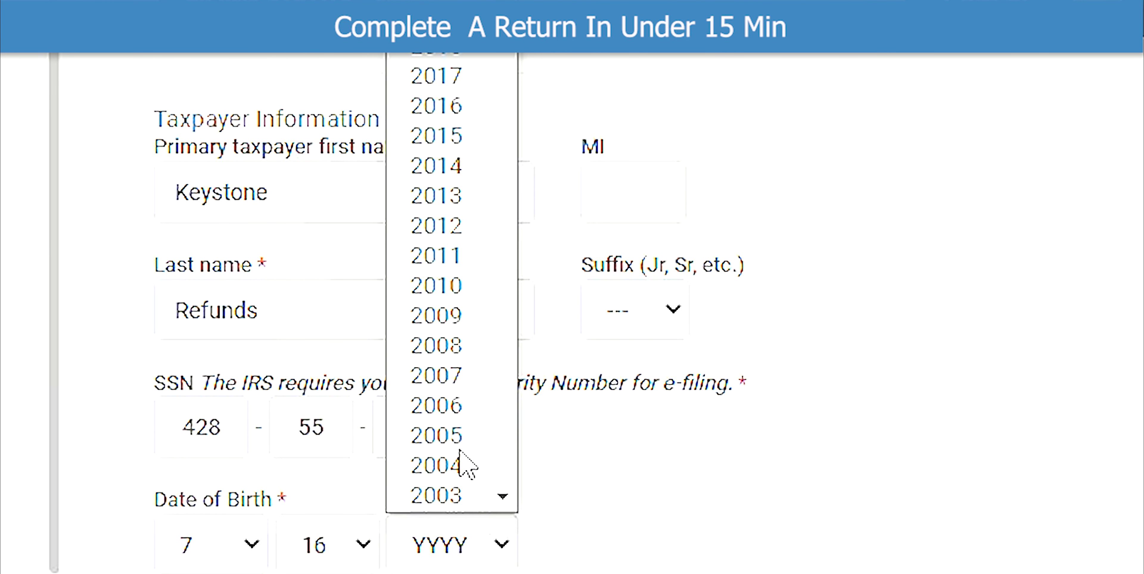
pyautogui.scroll(-10, 459, 465)
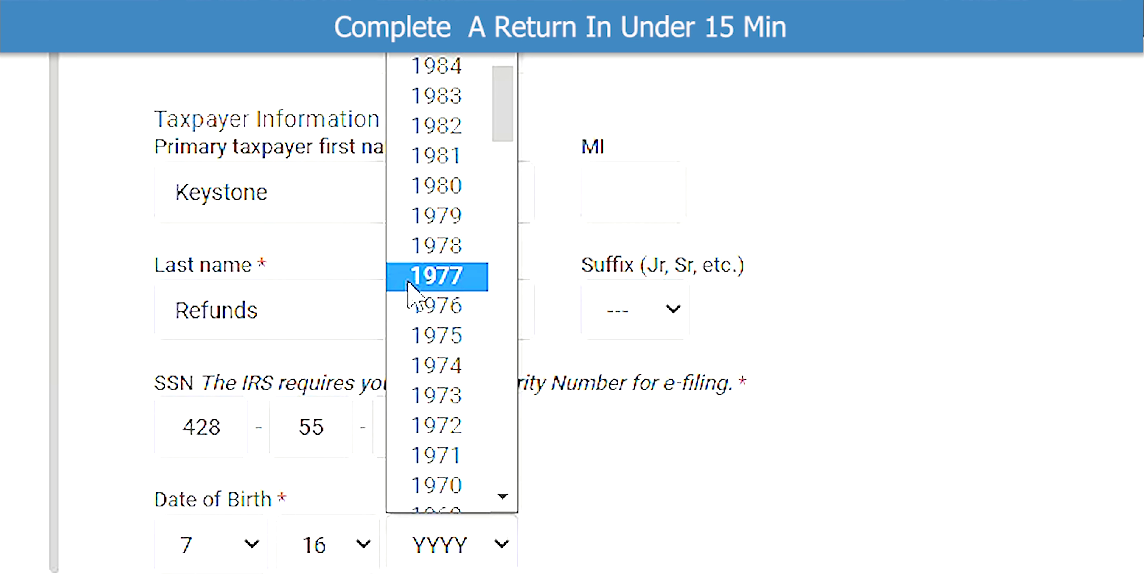
pyautogui.click(411, 277)
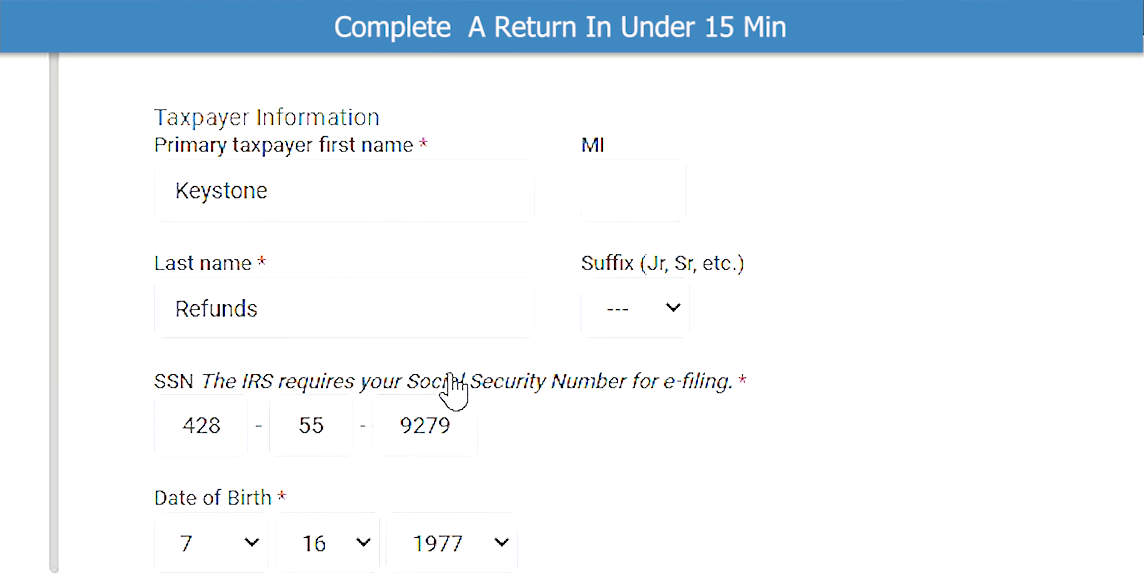
pyautogui.click(420, 356)
pyautogui.scroll(-2, 514, 382)
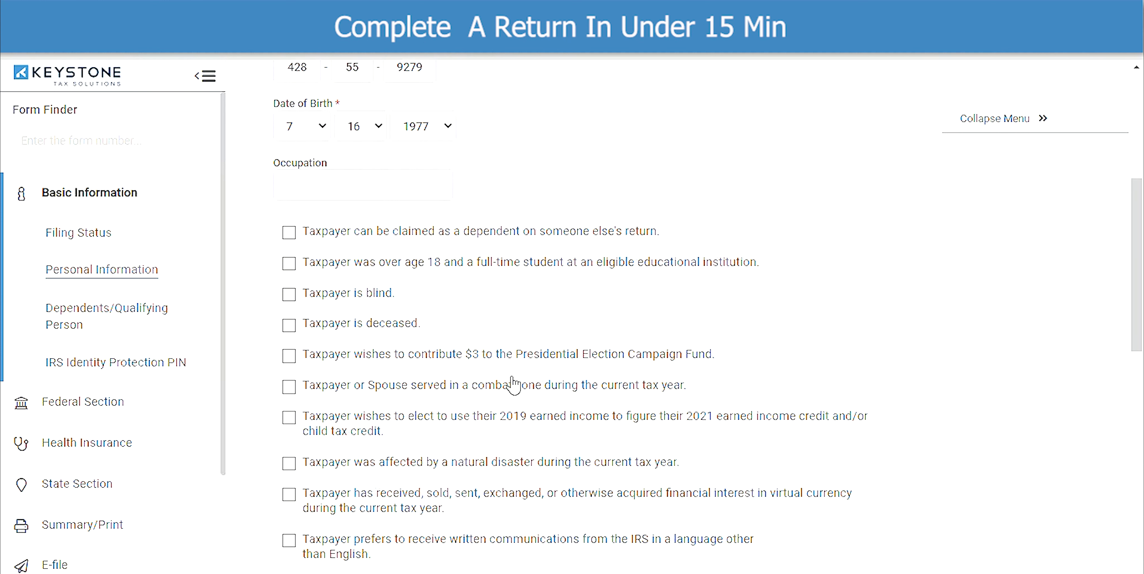
pyautogui.scroll(-3, 514, 382)
pyautogui.scroll(-5, 514, 385)
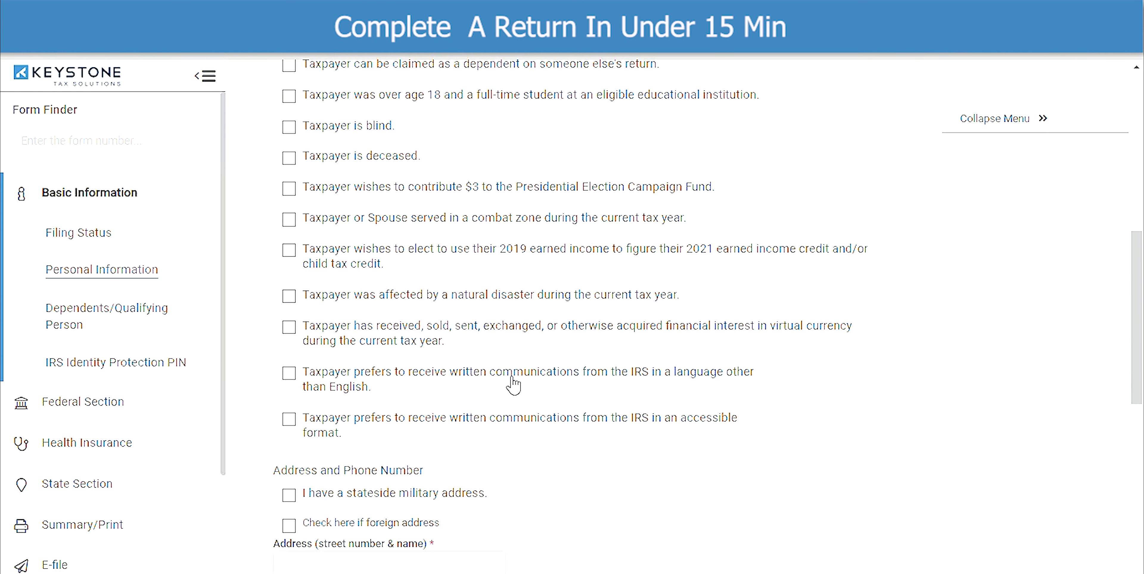
pyautogui.scroll(-4, 513, 385)
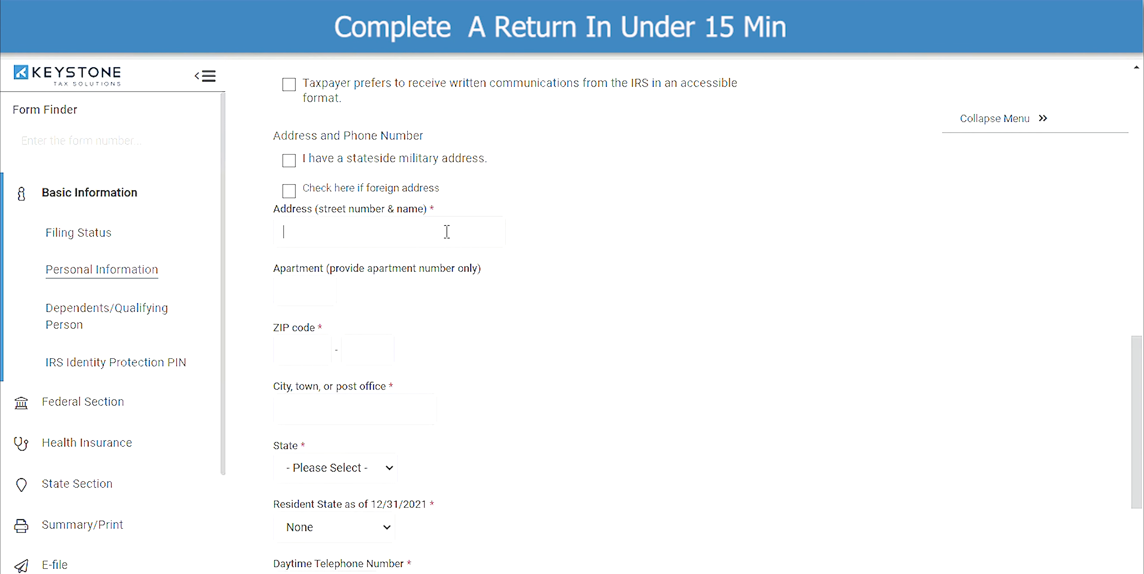
# - Enter the taxpayer's street address, ZIP code with auto-filled city, and daytime phone number
pyautogui.write('222 K')
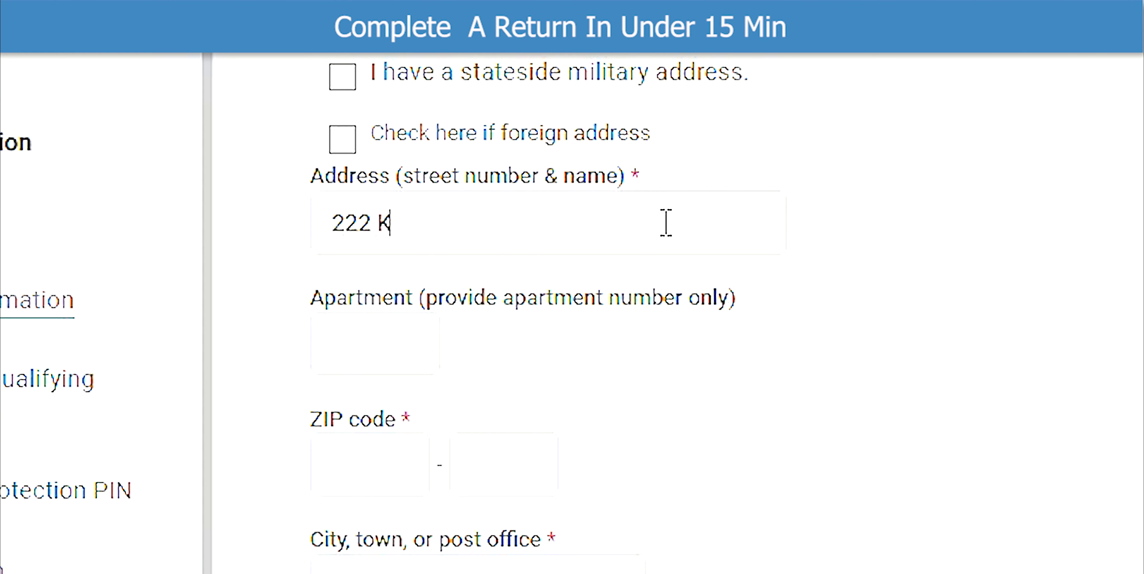
pyautogui.write('eystone Way')
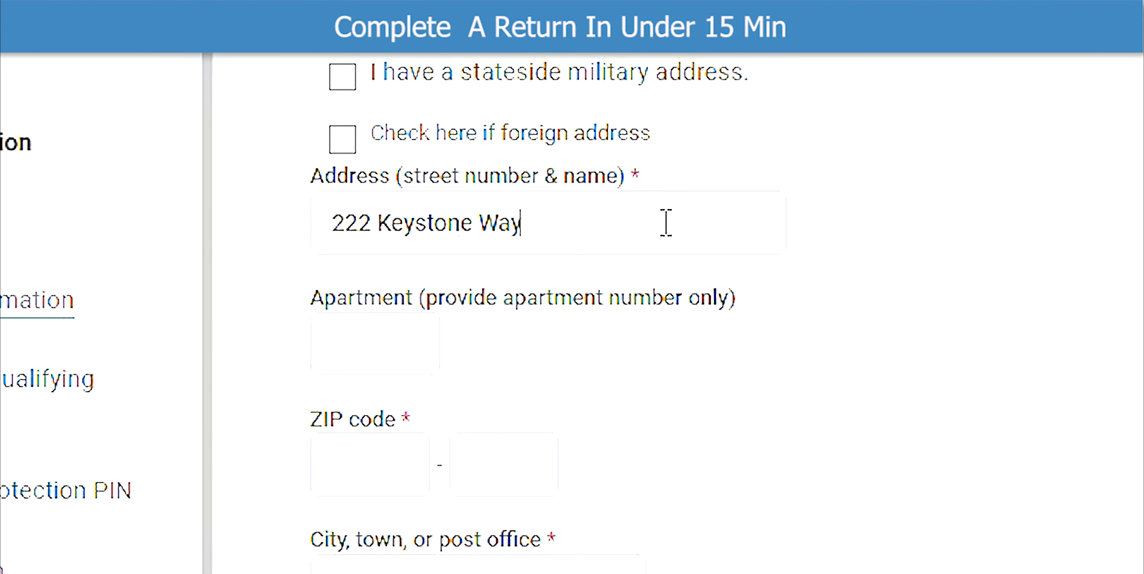
pyautogui.click(378, 472)
pyautogui.write('38125')
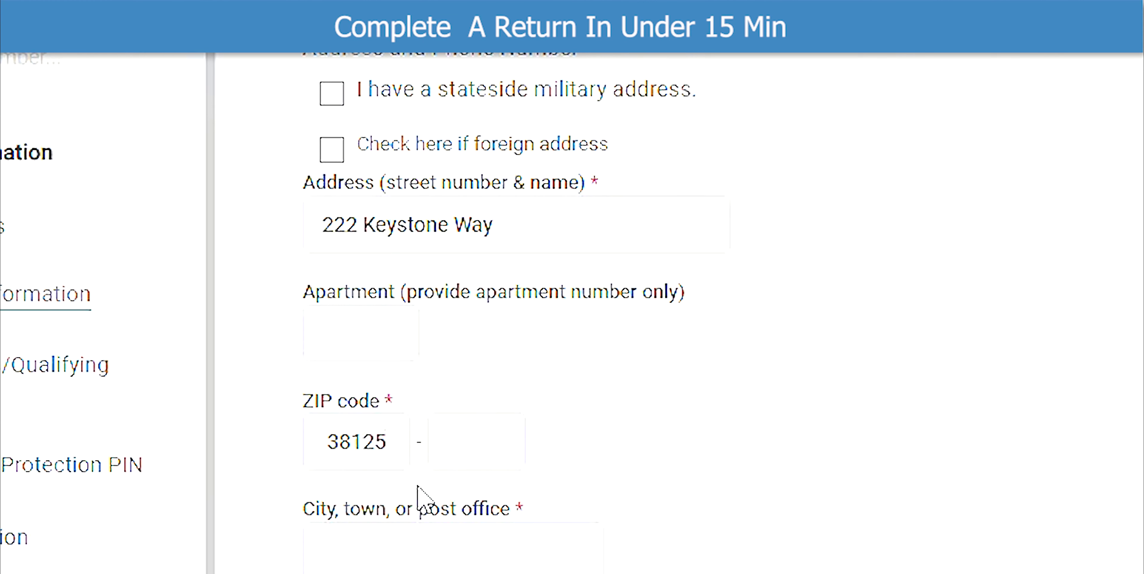
pyautogui.click(448, 537)
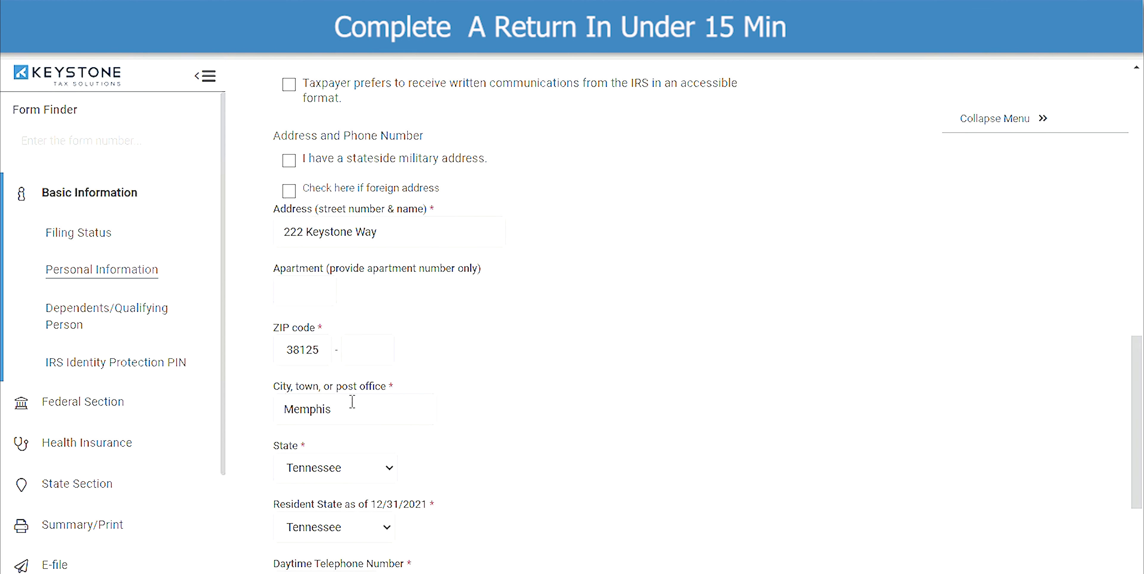
pyautogui.scroll(-3, 352, 402)
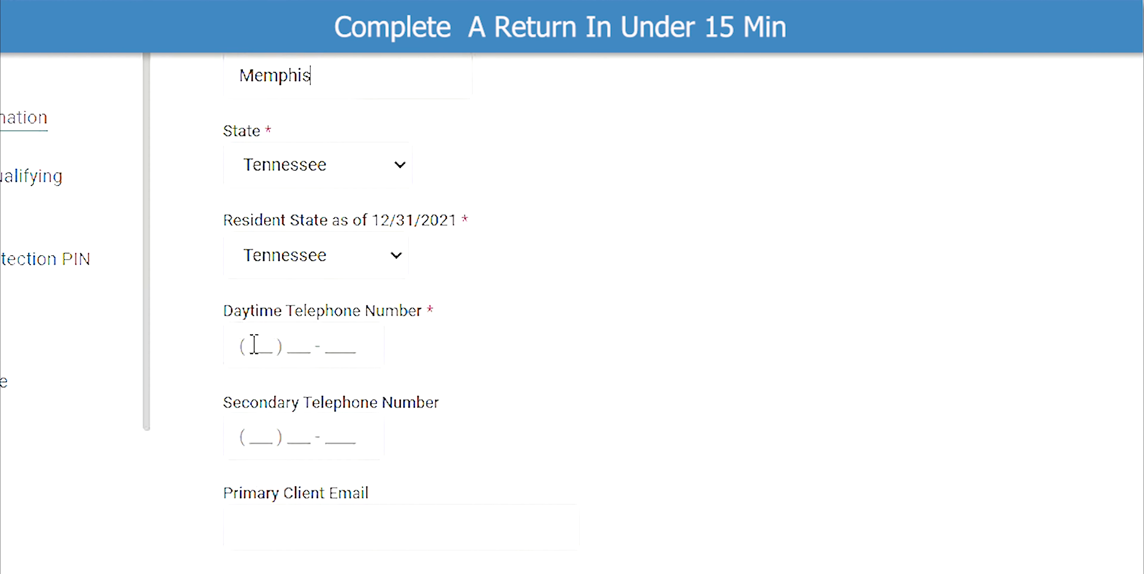
pyautogui.click(254, 346)
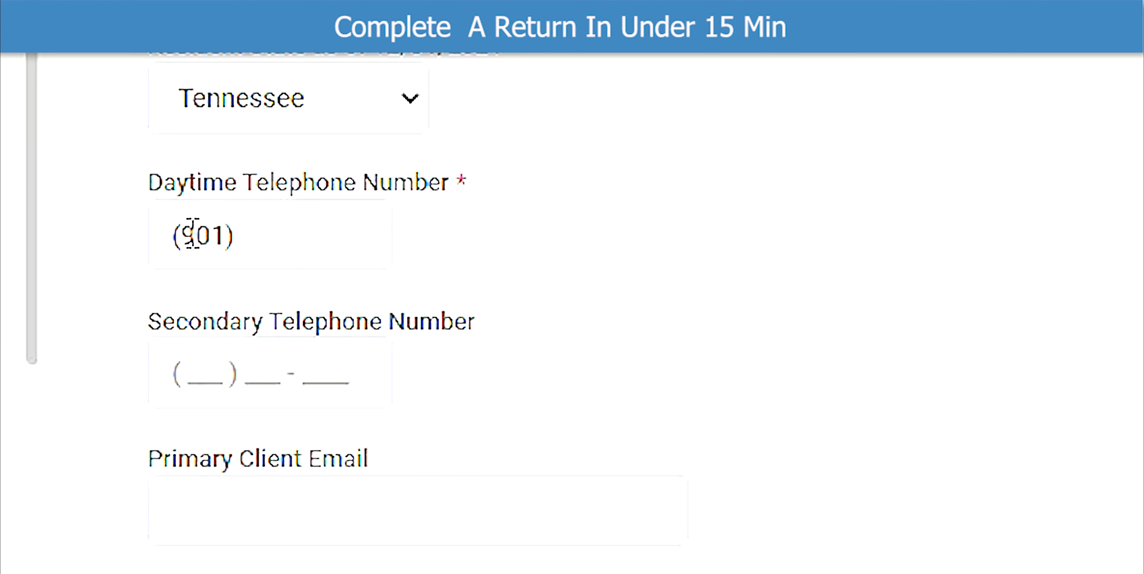
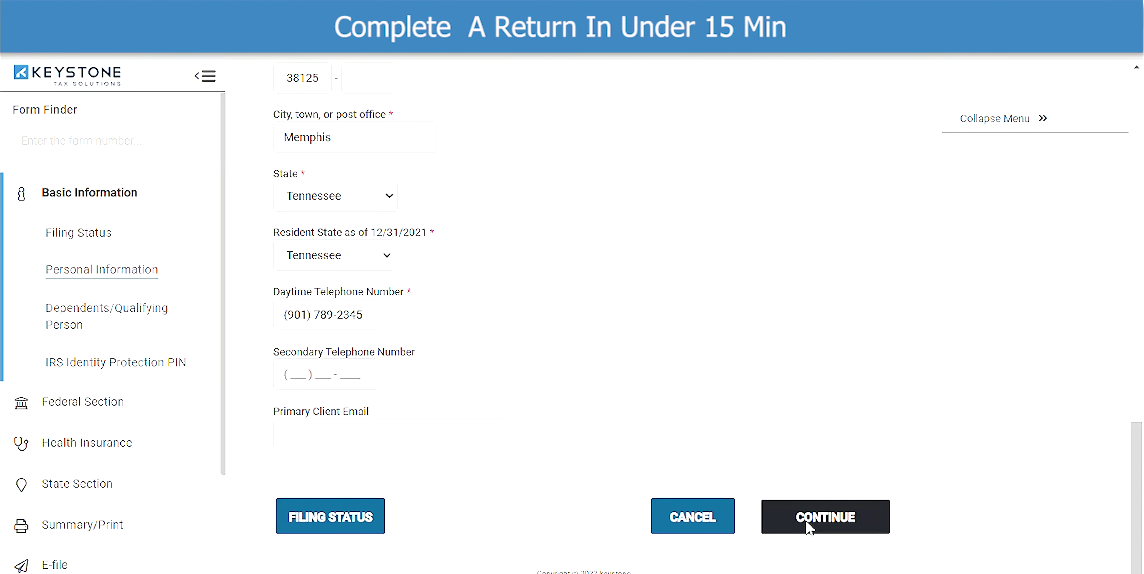
pyautogui.click(809, 528)
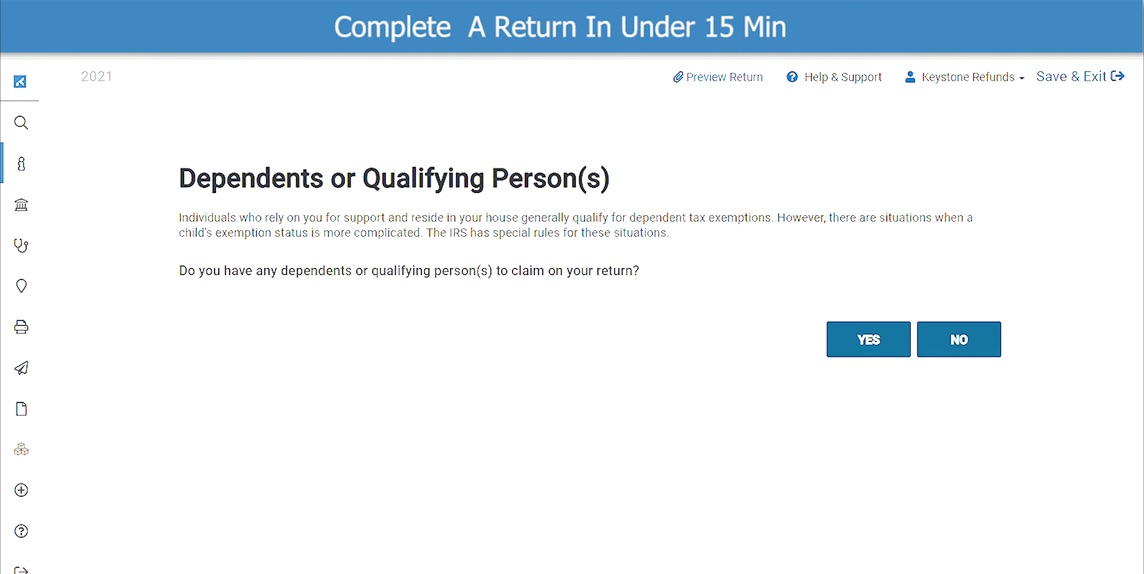
# - Answer yes to claiming dependents and enter the dependent's first and last name
pyautogui.click(870, 354)
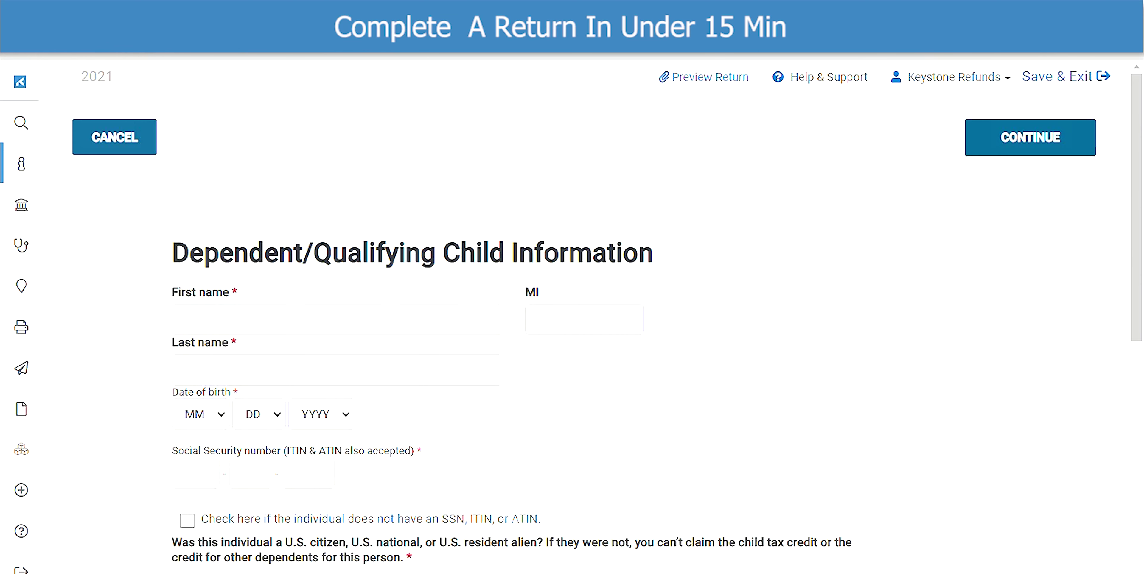
pyautogui.click(420, 312)
pyautogui.write('J')
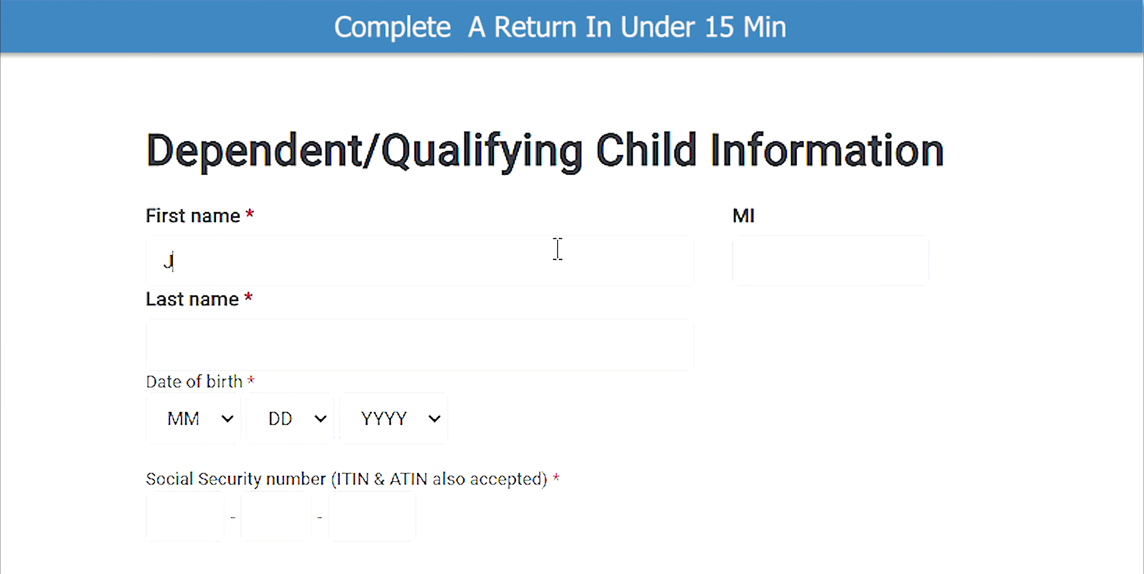
pyautogui.write('eremy')
pyautogui.press('Tab')
pyautogui.press('Tab')
pyautogui.write('Refunds')
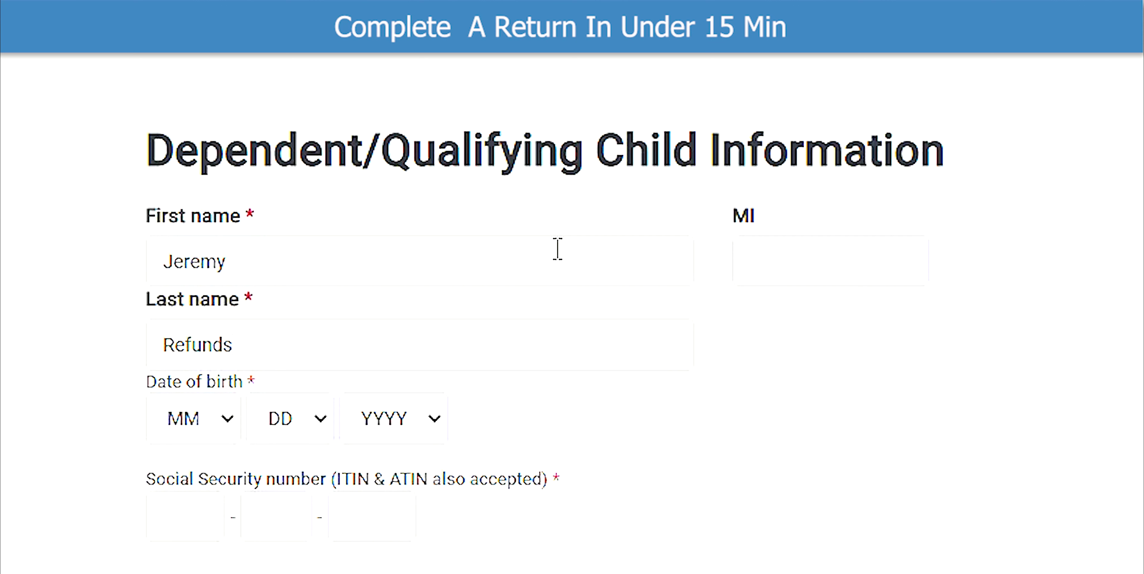
pyautogui.click(197, 424)
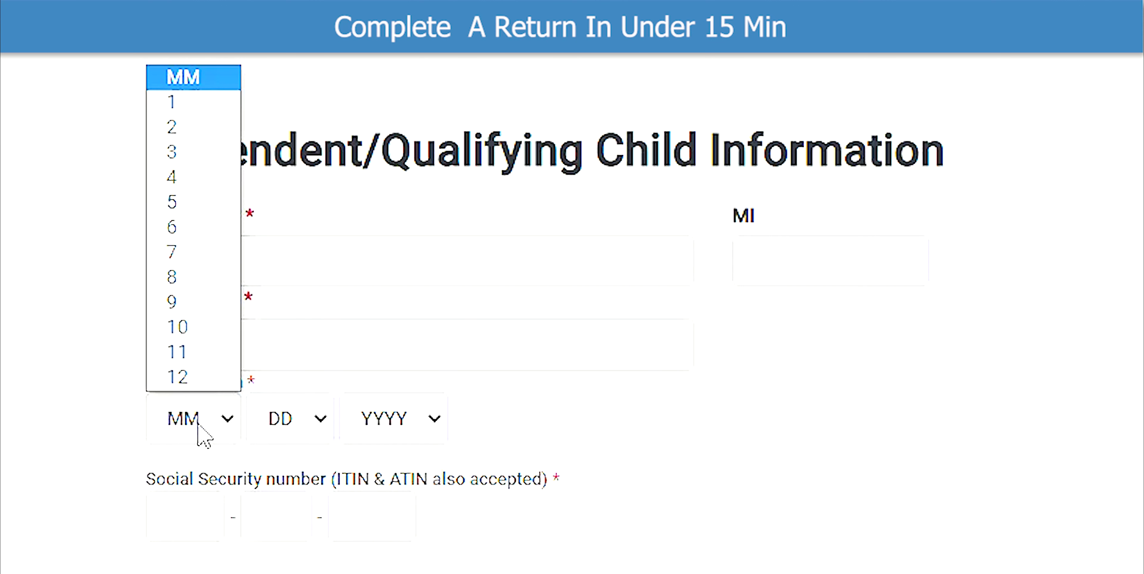
pyautogui.click(195, 353)
pyautogui.click(284, 422)
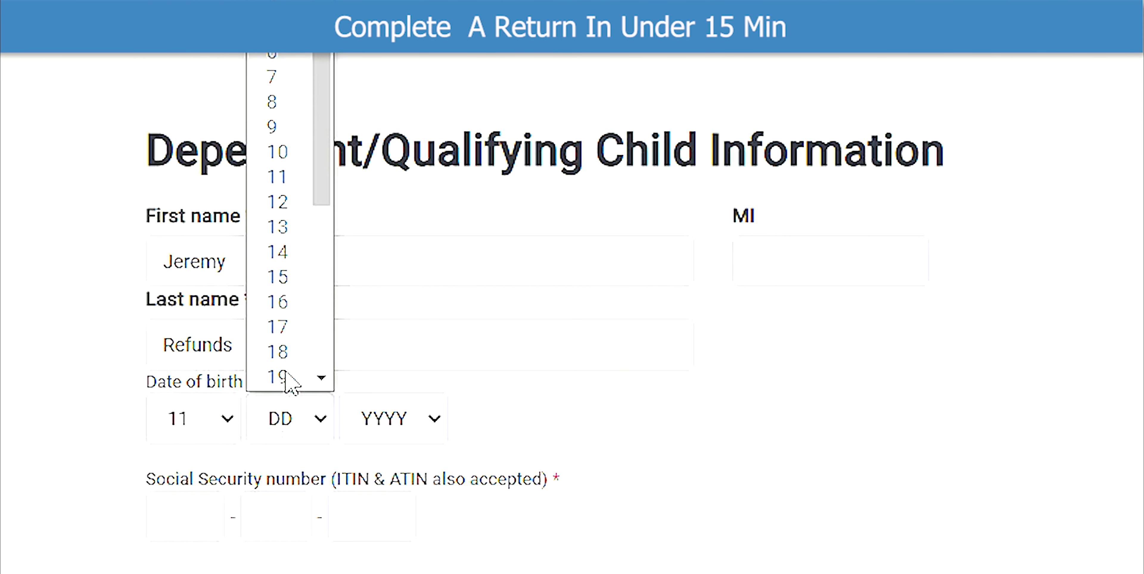
pyautogui.click(277, 322)
pyautogui.click(420, 419)
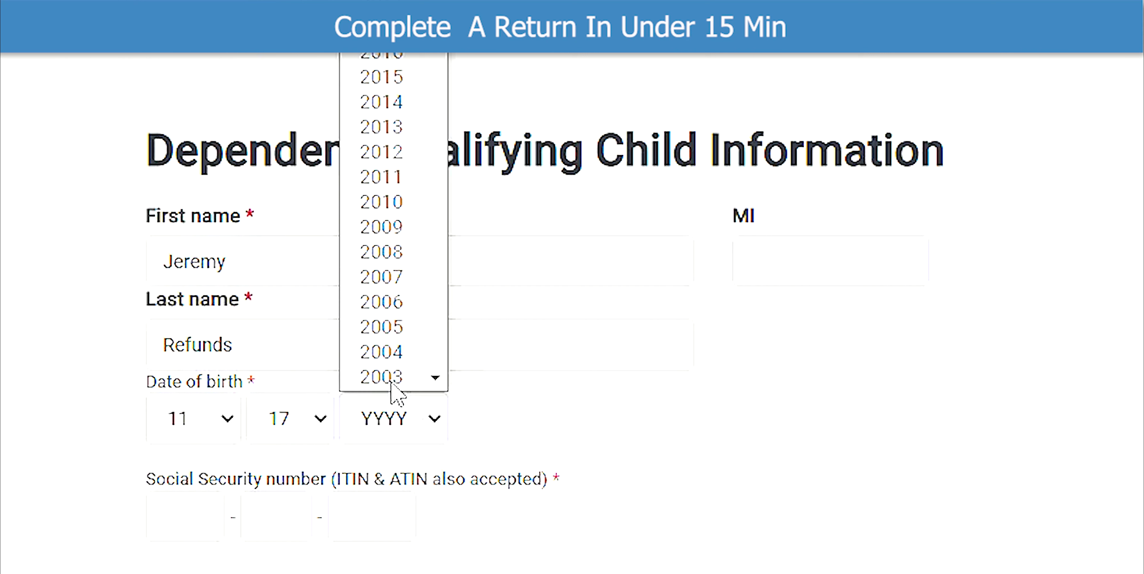
pyautogui.click(392, 252)
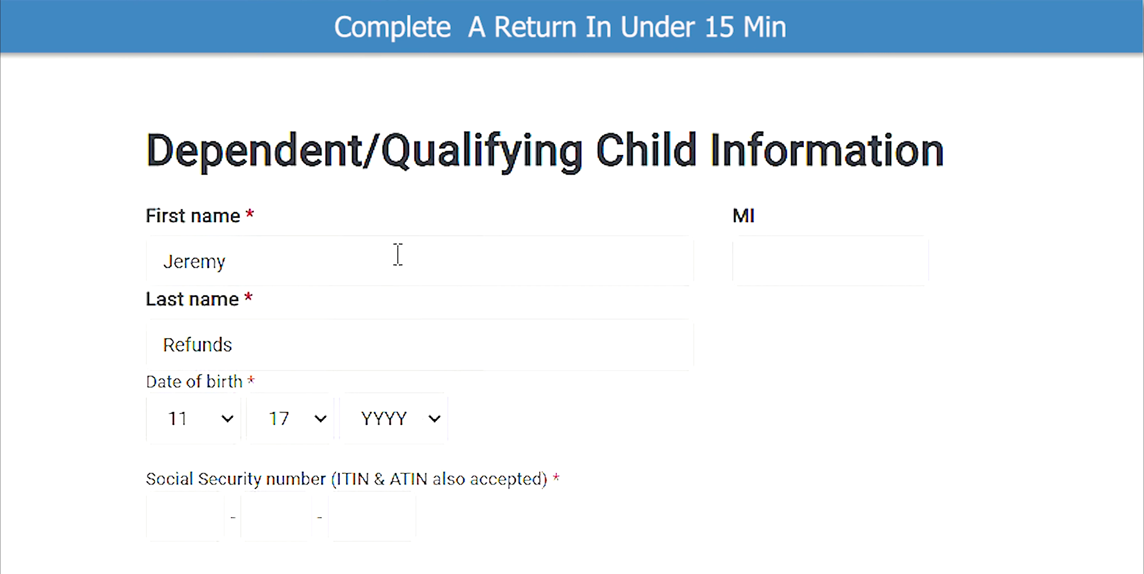
pyautogui.click(186, 511)
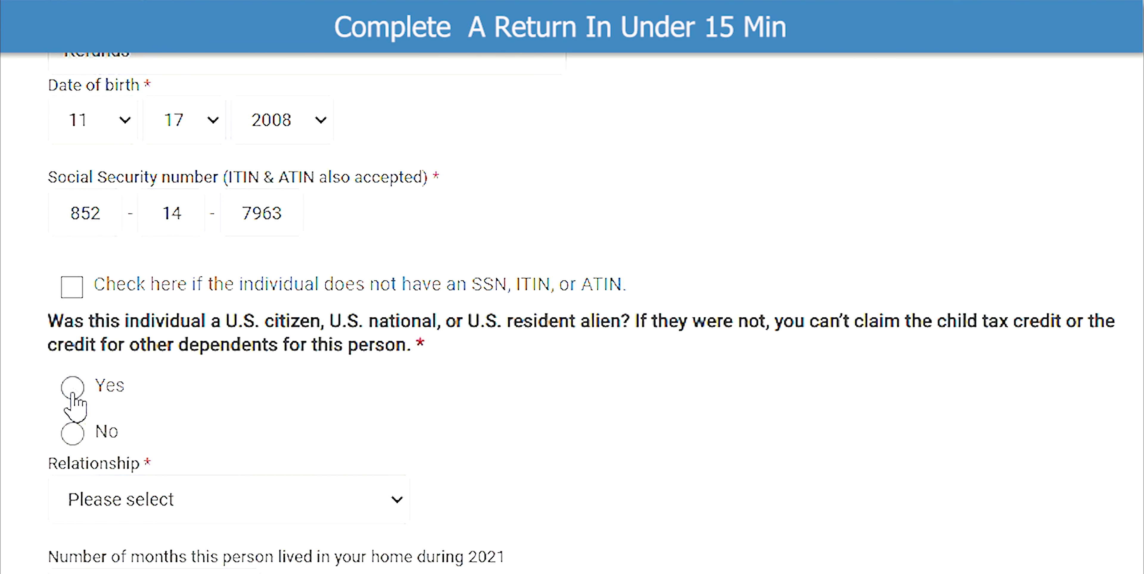
# - Mark the dependent as a U.S. citizen with relationship Daughter and save the entry
pyautogui.click(73, 395)
pyautogui.scroll(-2, 73, 397)
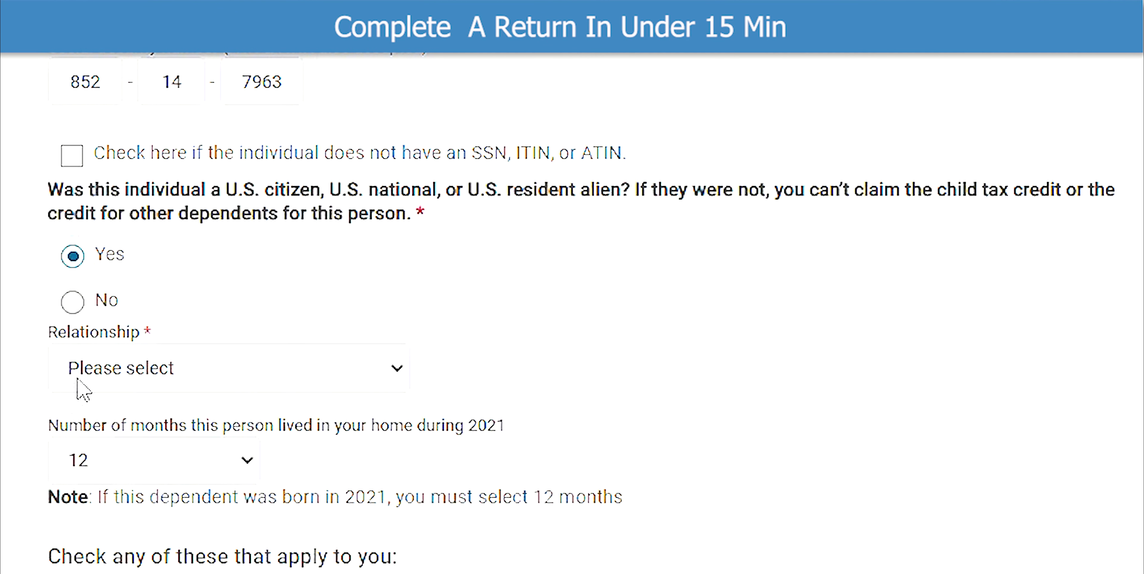
pyautogui.click(78, 381)
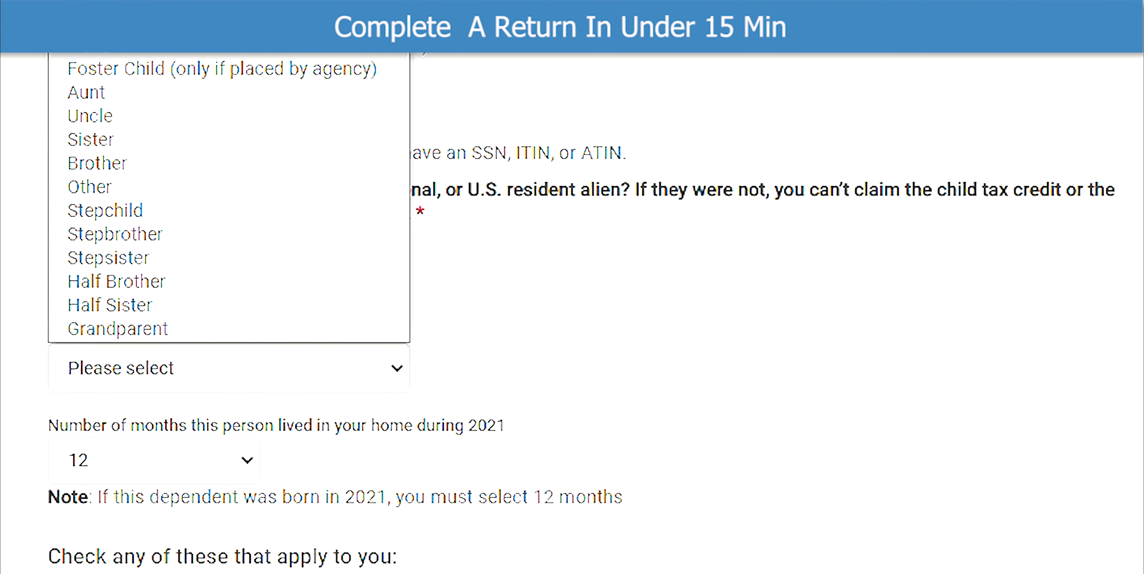
pyautogui.click(112, 22)
pyautogui.scroll(-2, 206, 408)
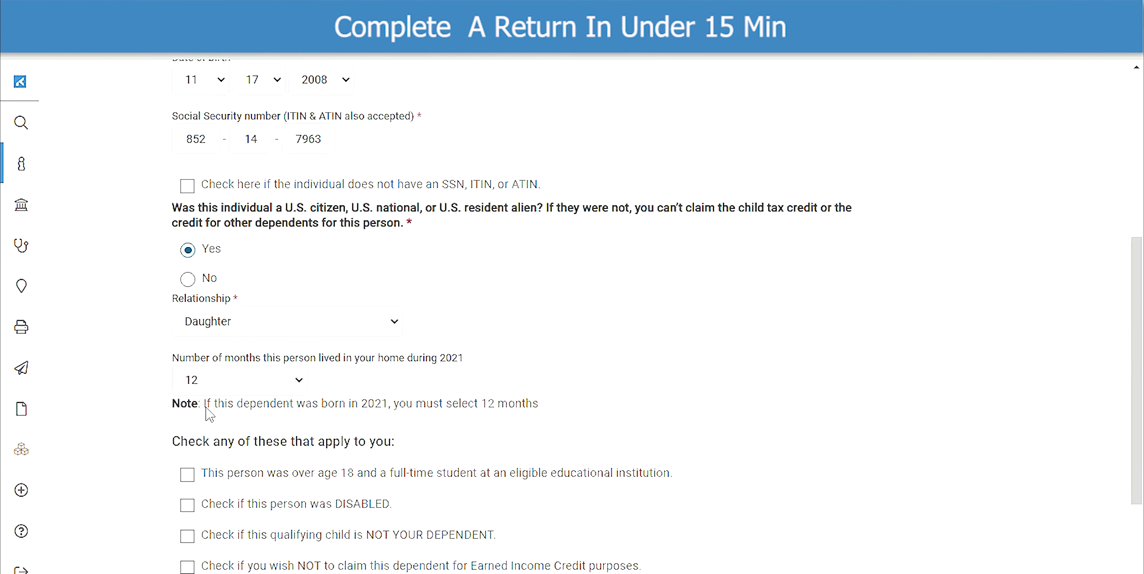
pyautogui.scroll(-3, 209, 415)
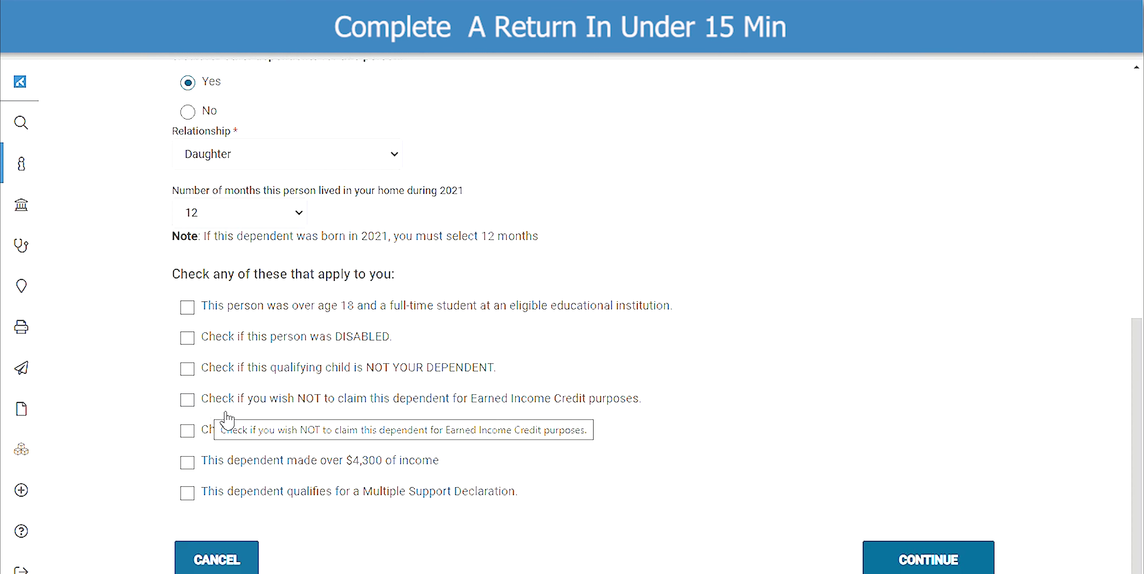
pyautogui.click(911, 552)
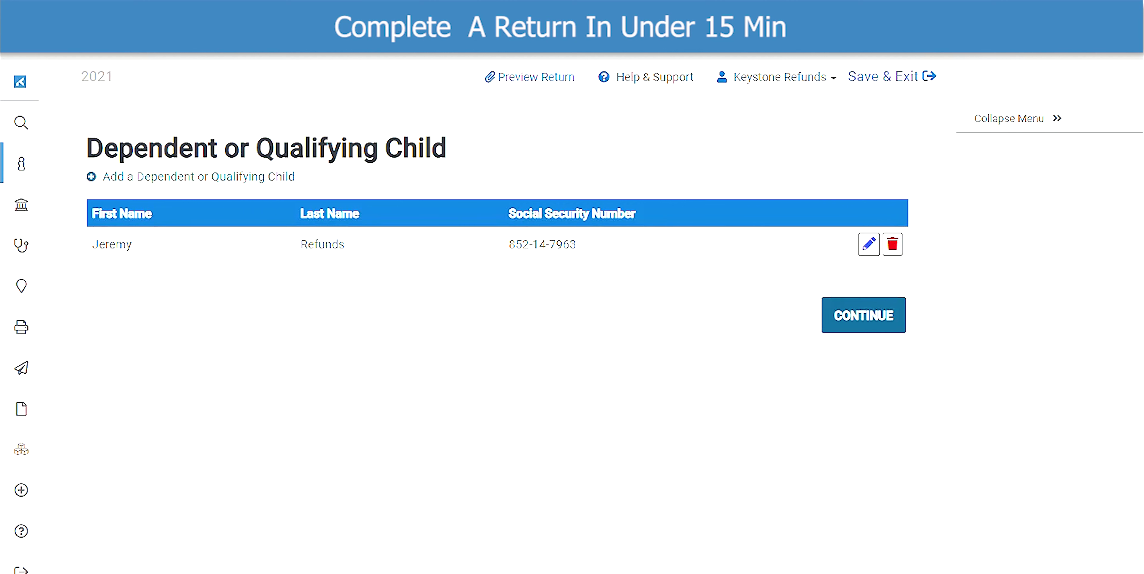
# - Continue from the dependent list to the Income section
pyautogui.click(869, 324)
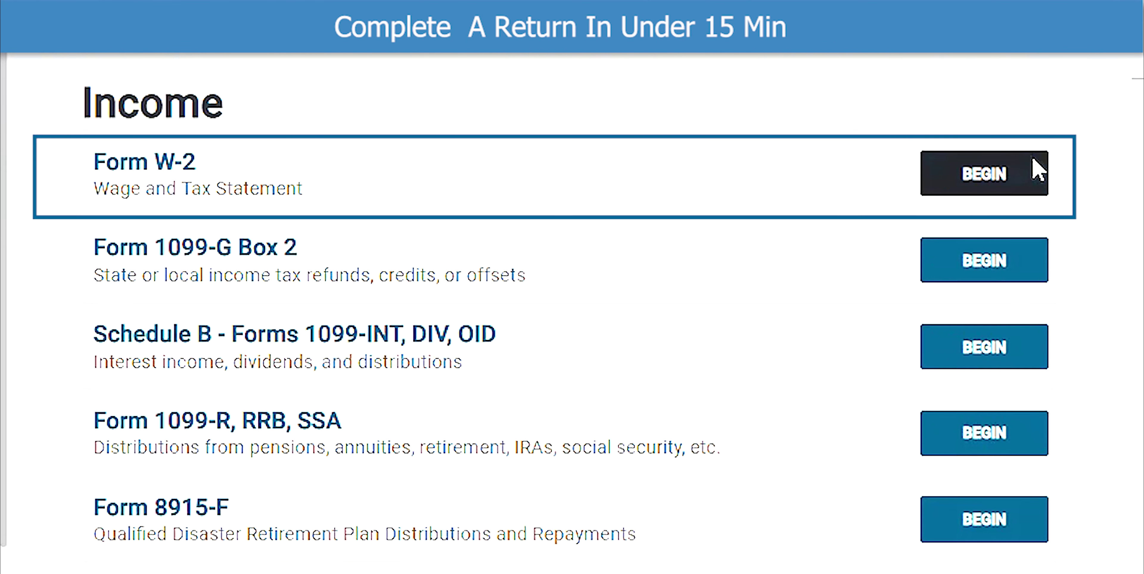
# - Start a new Form W-2 with the employer's EIN and name Keystone Tax Solutions
pyautogui.click(1033, 171)
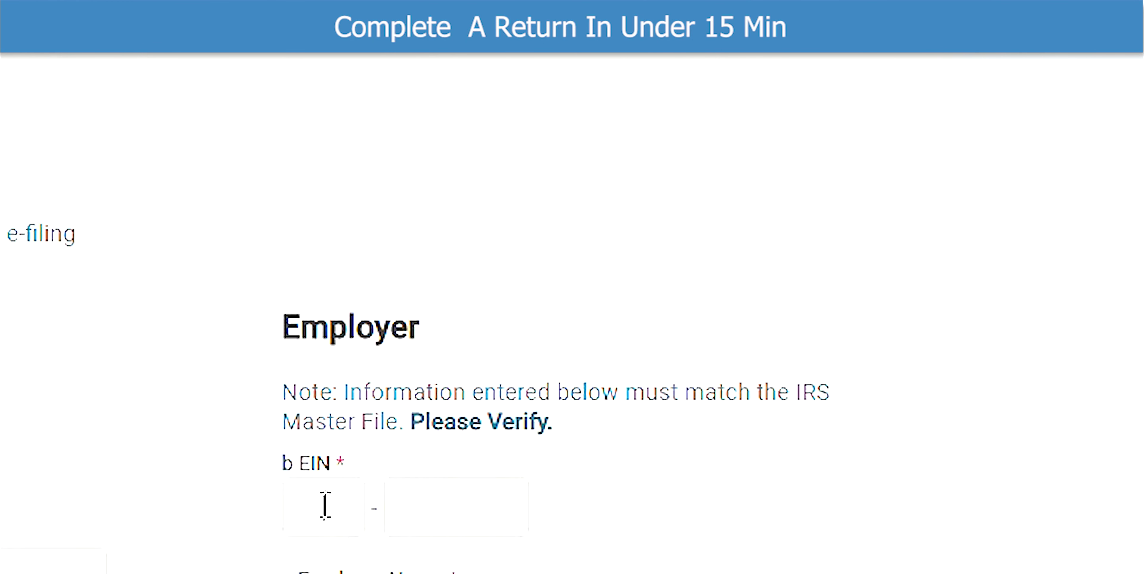
pyautogui.click(325, 506)
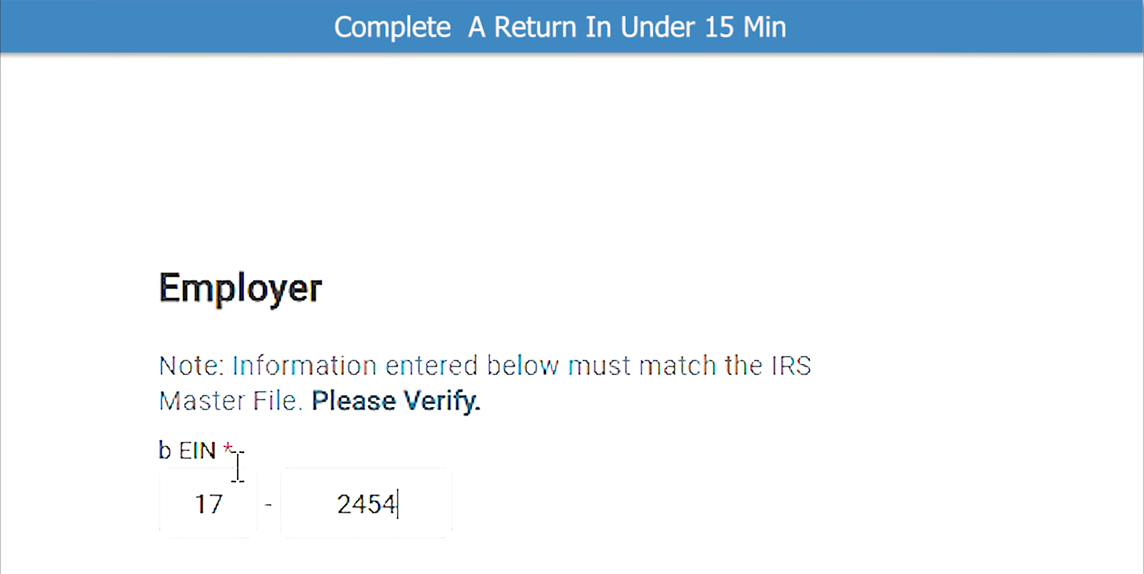
pyautogui.scroll(-1, 238, 466)
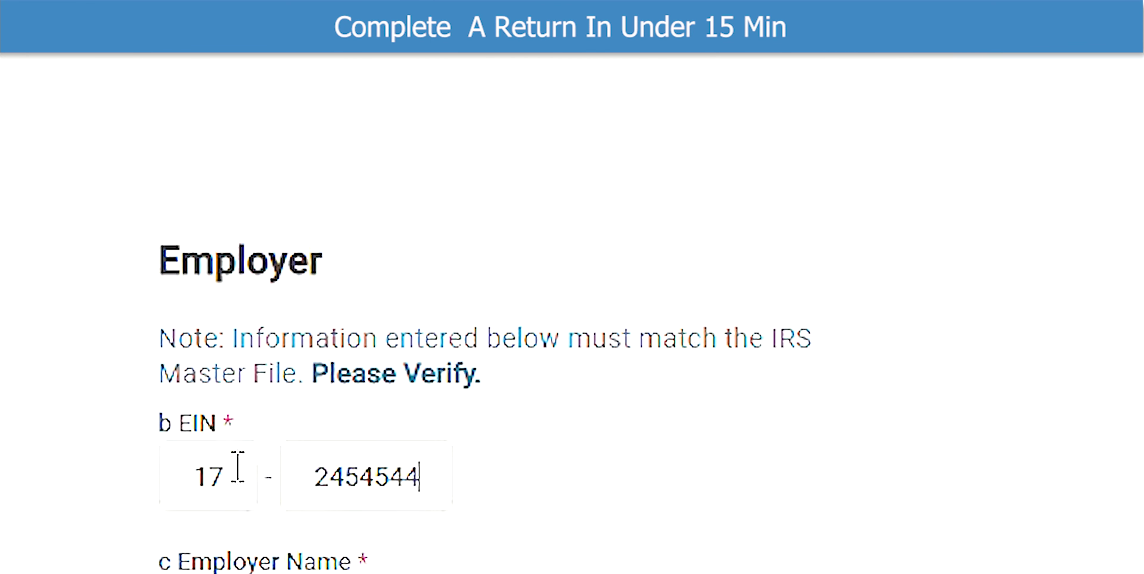
pyautogui.scroll(-3, 237, 466)
pyautogui.click(238, 466)
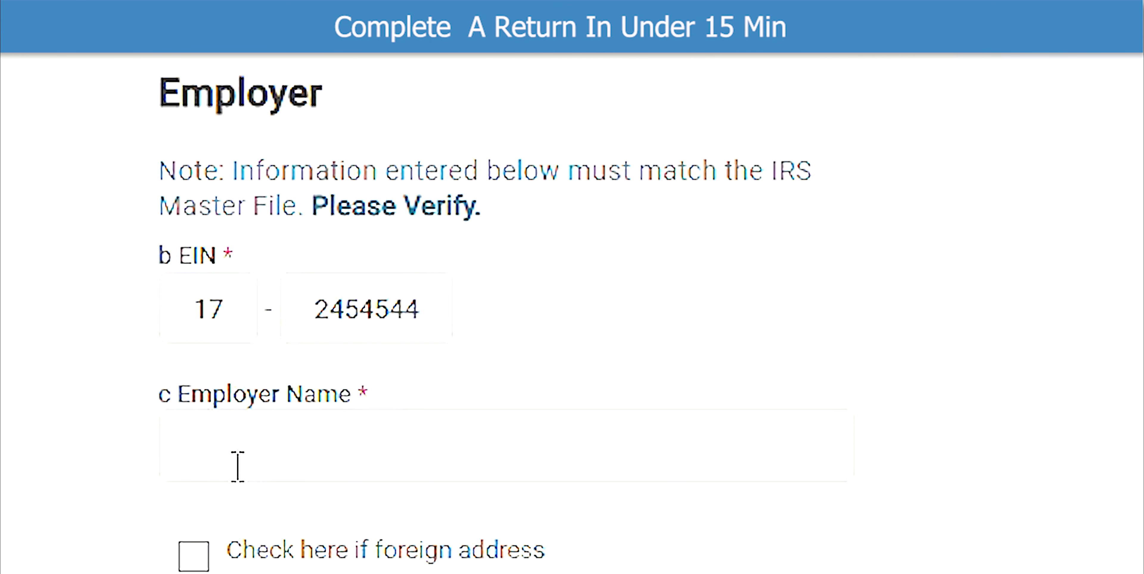
pyautogui.write('Keystone Tax Solutions')
# - Enter the employer's street address, ZIP code and city
pyautogui.scroll(-7, 238, 466)
pyautogui.click(329, 258)
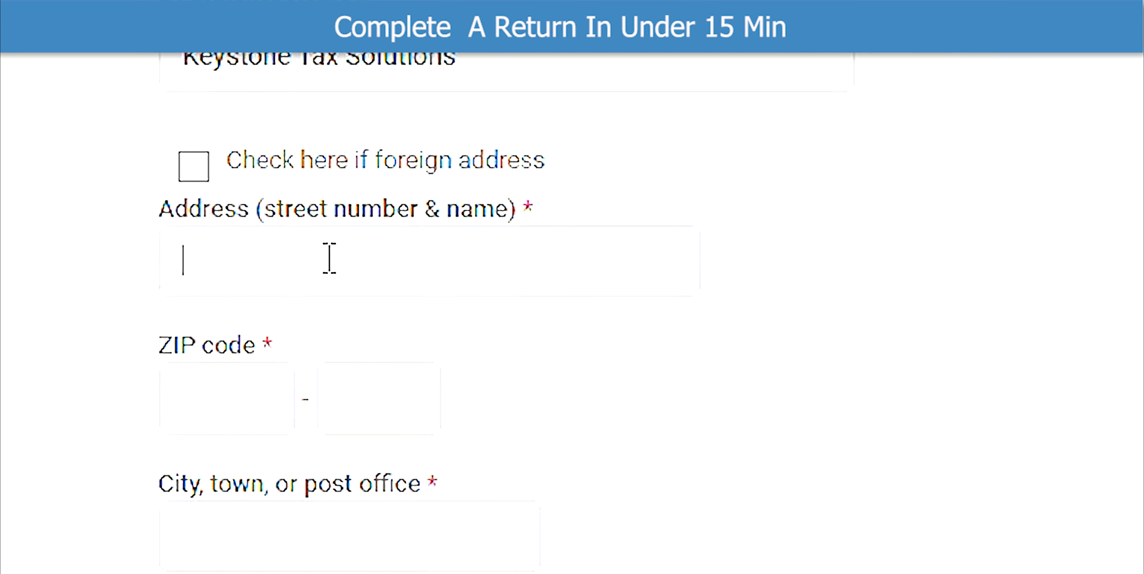
pyautogui.write('222 Ke')
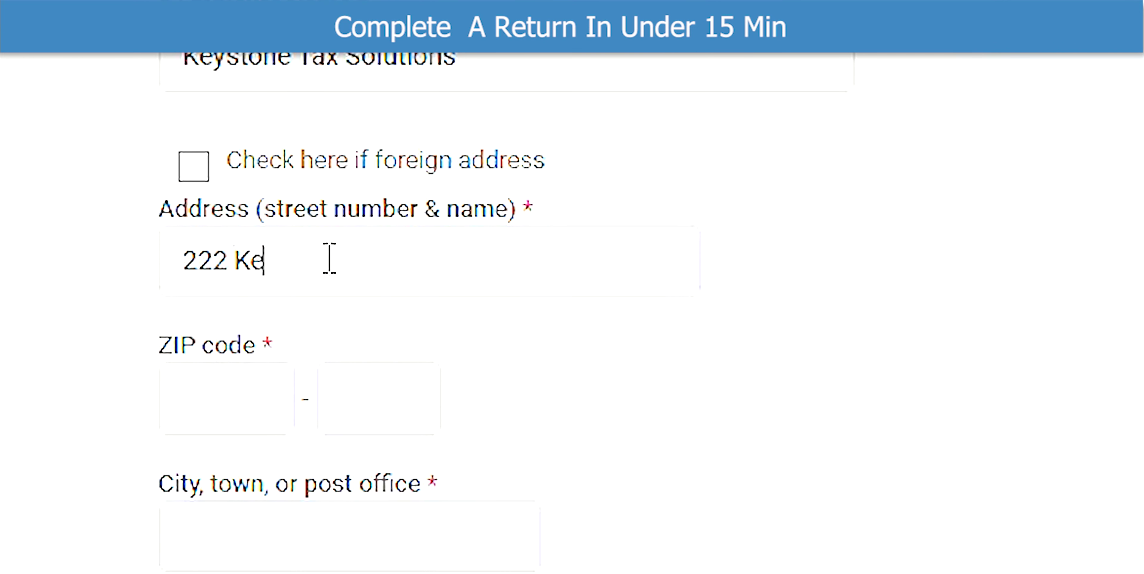
pyautogui.write('ystone Ave')
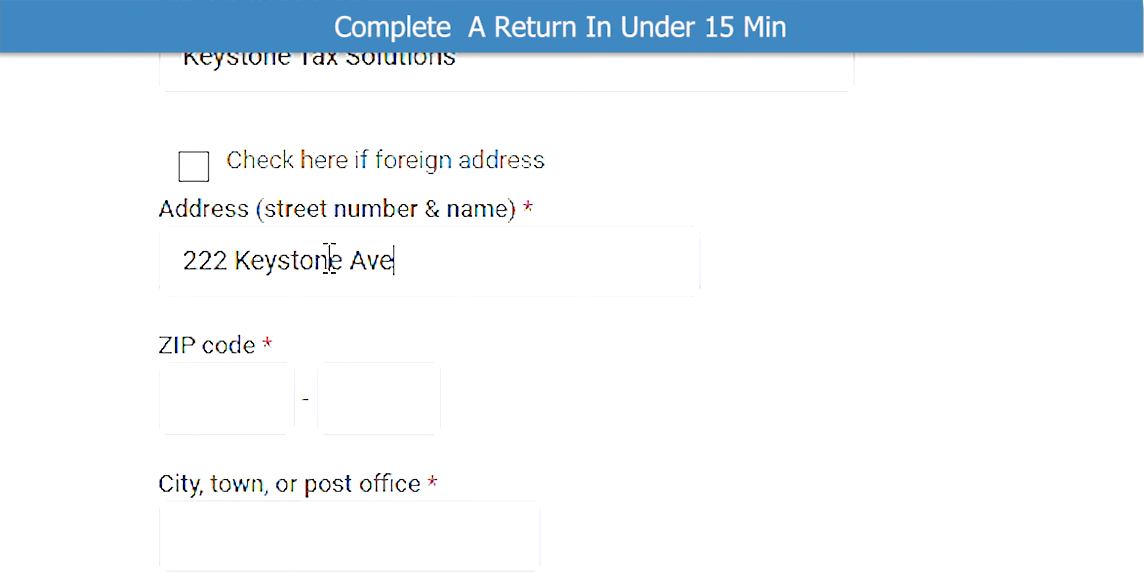
pyautogui.click(228, 378)
pyautogui.write('38125')
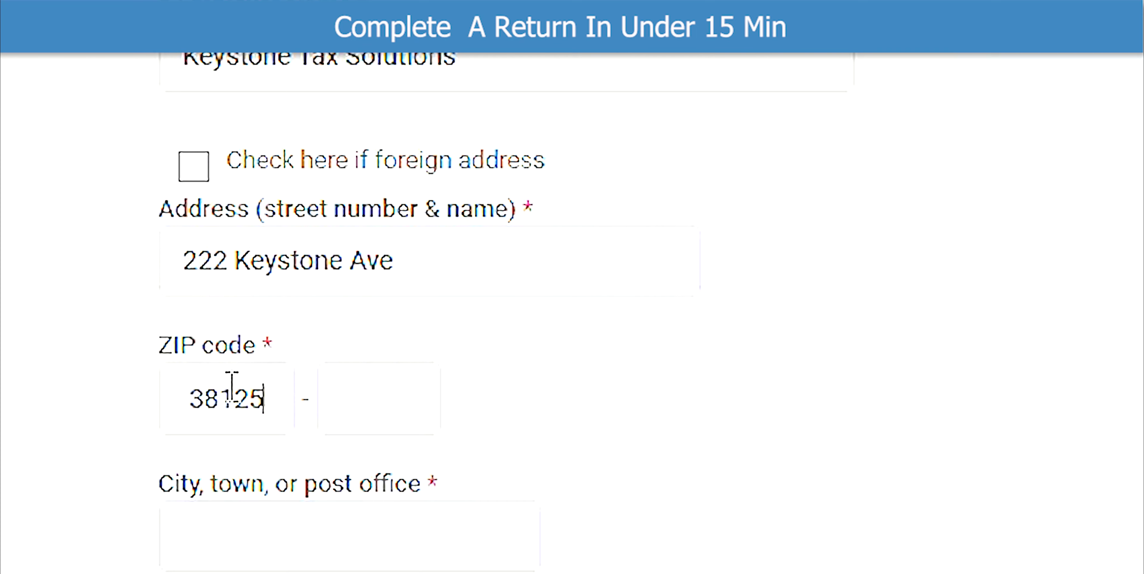
pyautogui.click(278, 518)
pyautogui.write('Memphis')
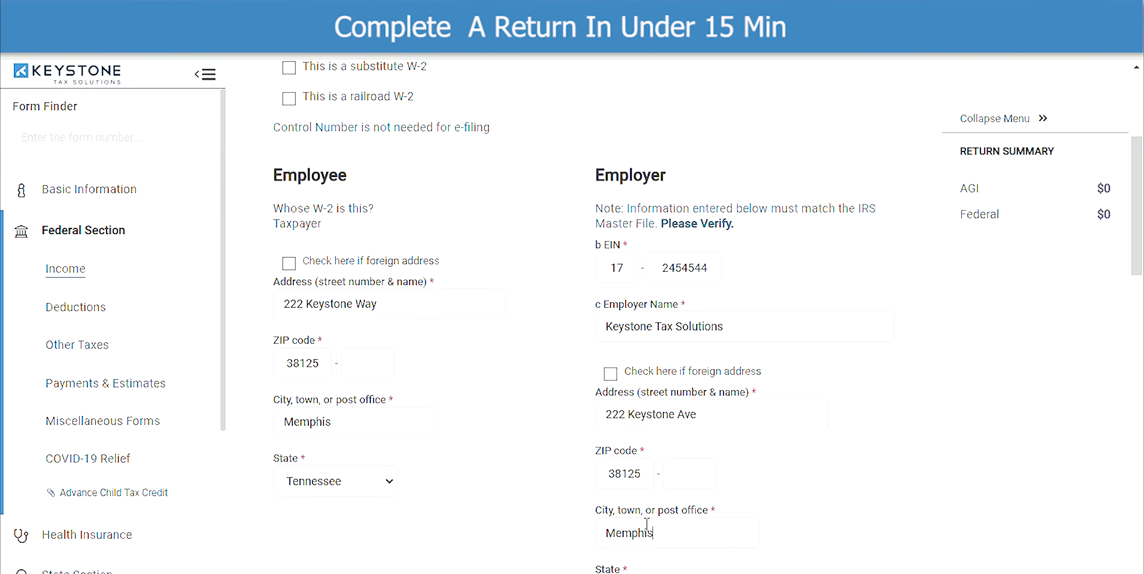
pyautogui.scroll(-5, 646, 523)
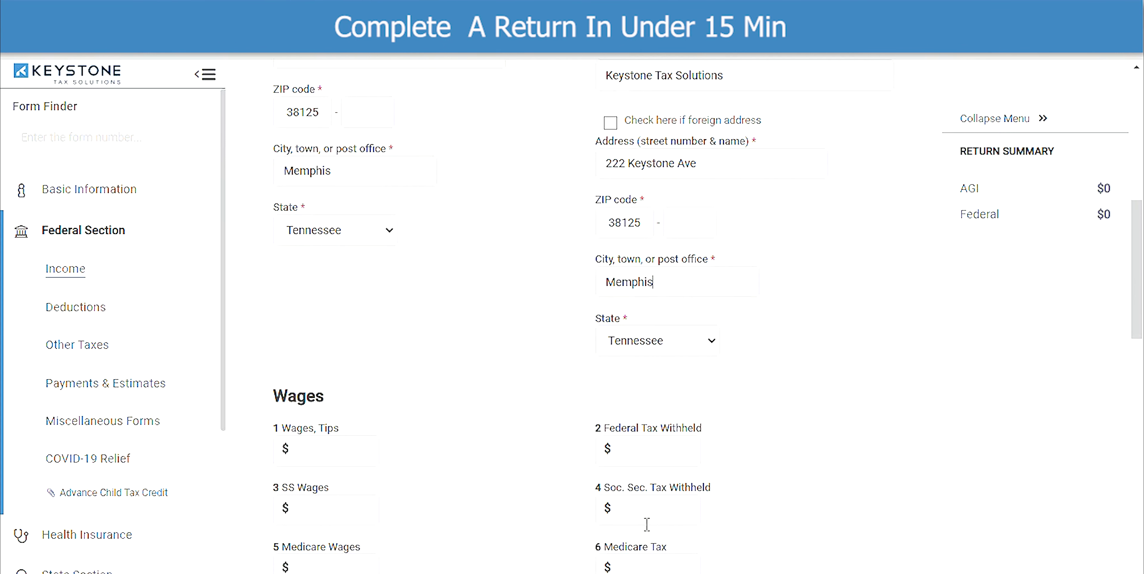
pyautogui.scroll(-3, 646, 524)
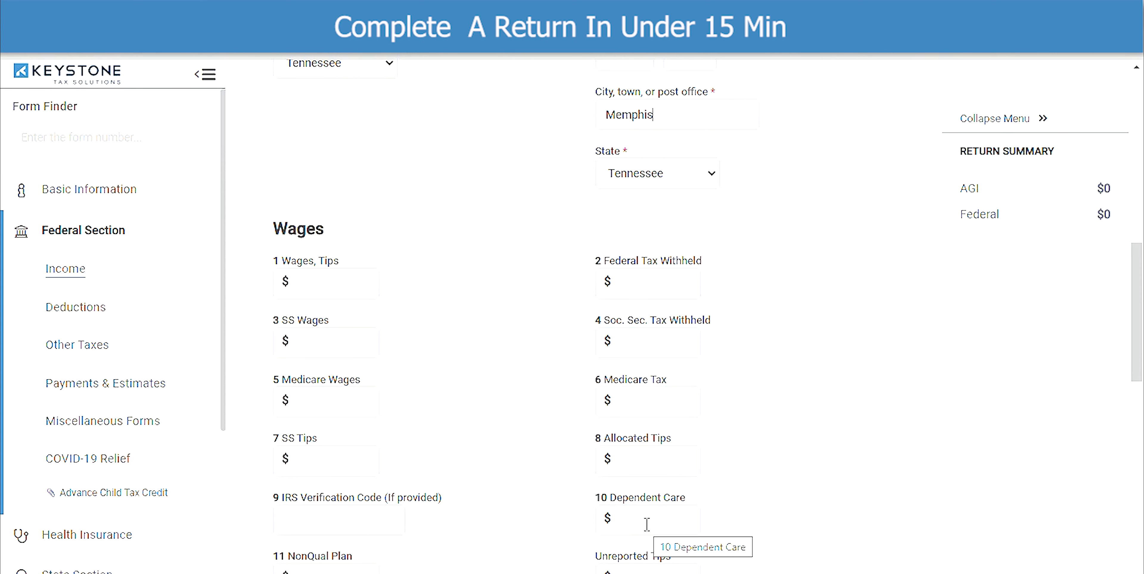
# - Enter W-2 wages of 36000 and federal tax withheld of 3600, leaving State Information blank
pyautogui.click(318, 280)
pyautogui.write('36000')
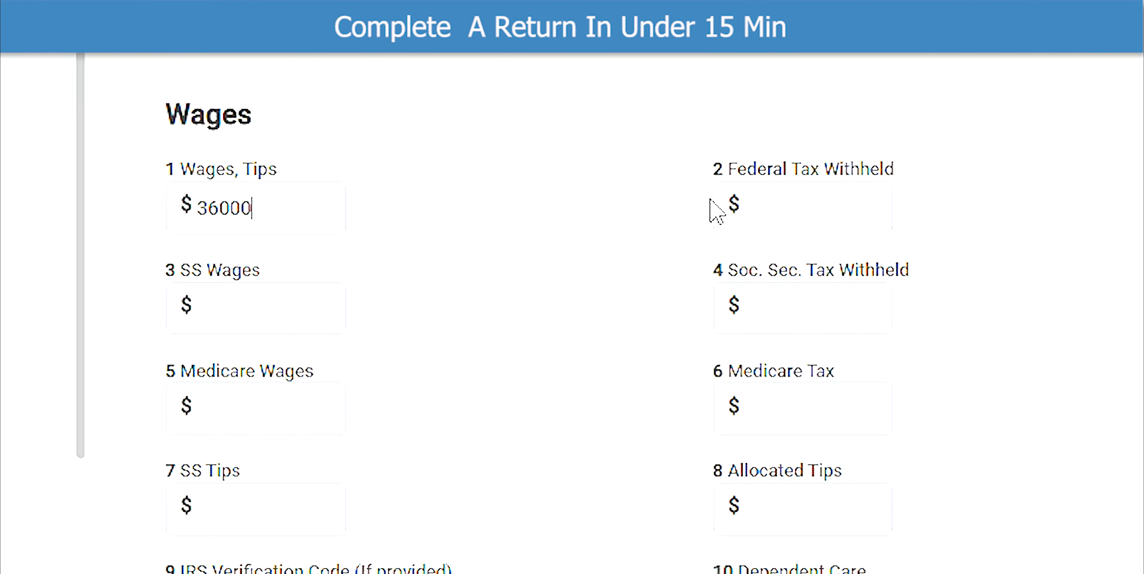
pyautogui.click(808, 207)
pyautogui.write('3600')
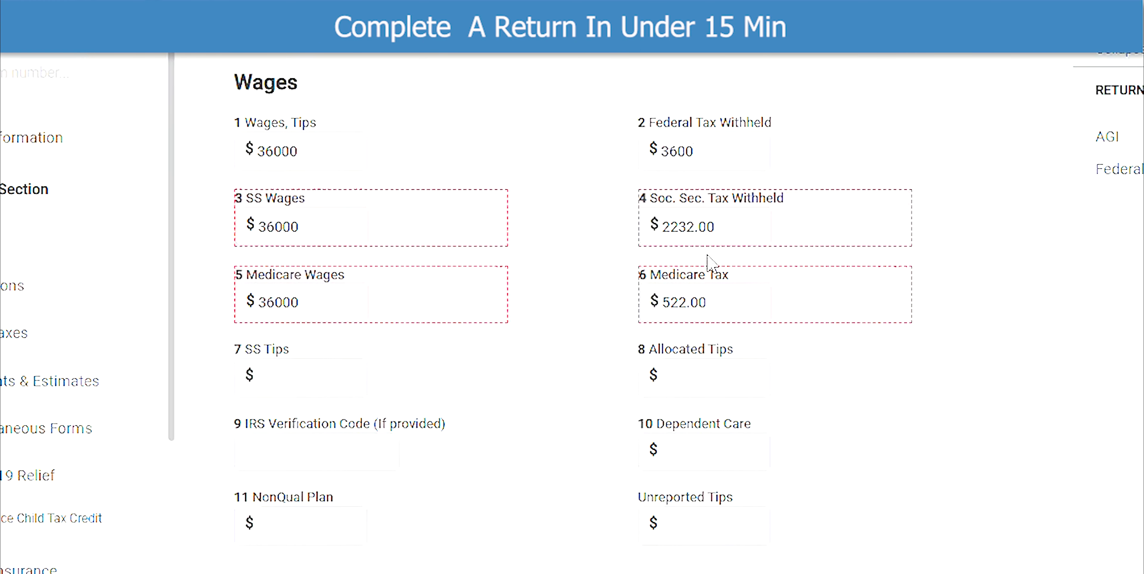
pyautogui.scroll(-1, 713, 310)
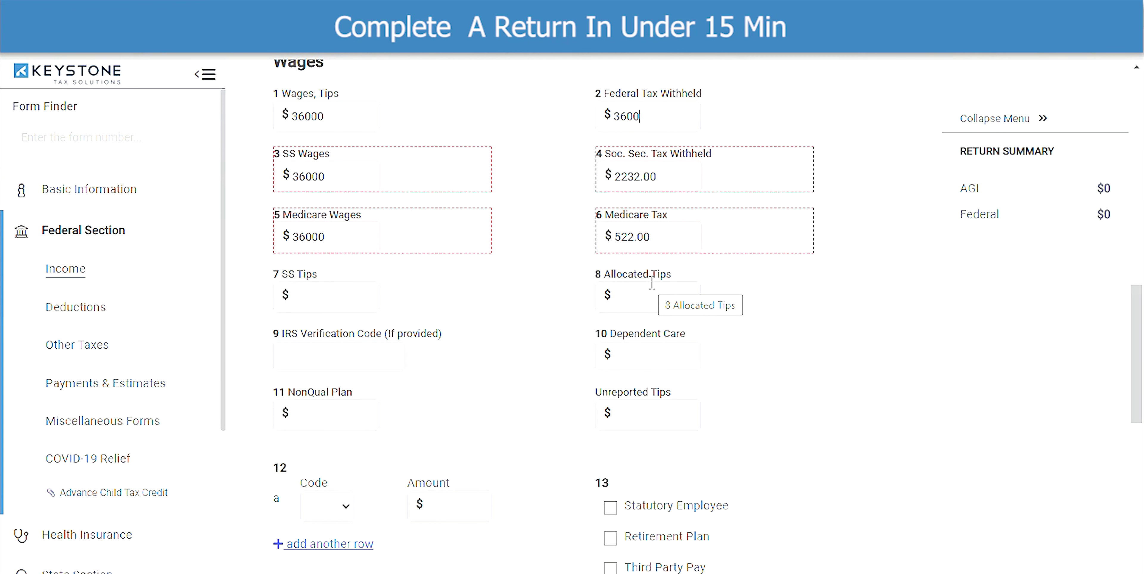
pyautogui.scroll(-2, 652, 283)
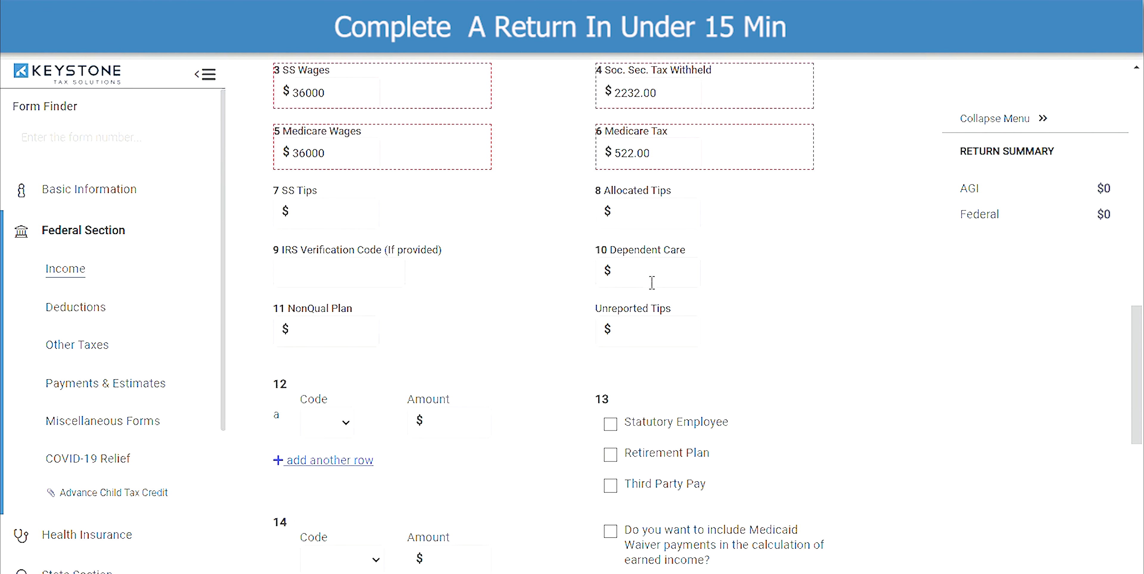
pyautogui.scroll(-2, 652, 287)
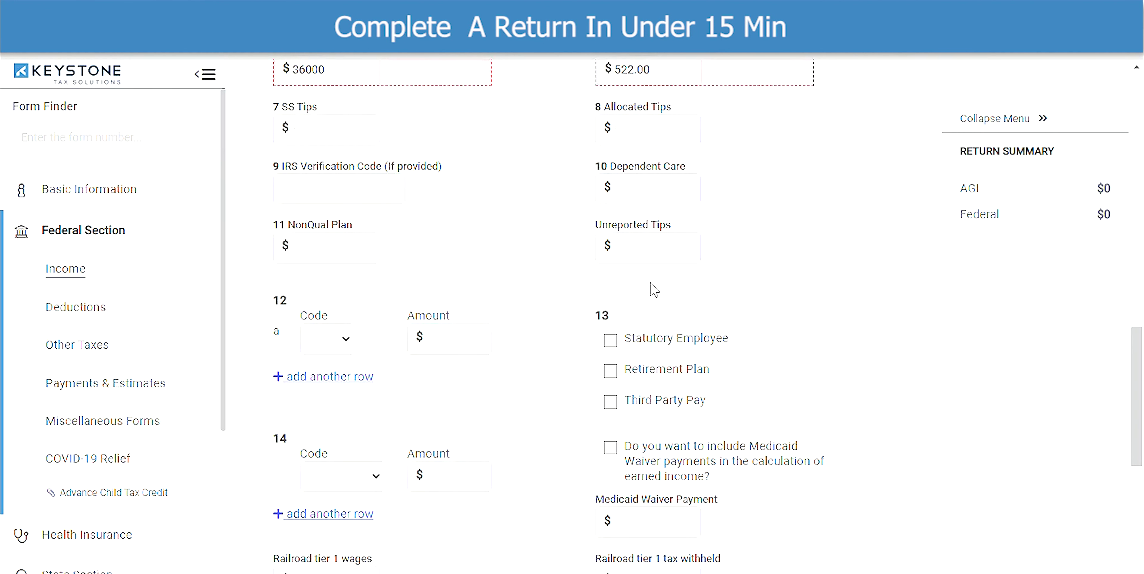
pyautogui.scroll(-12, 653, 289)
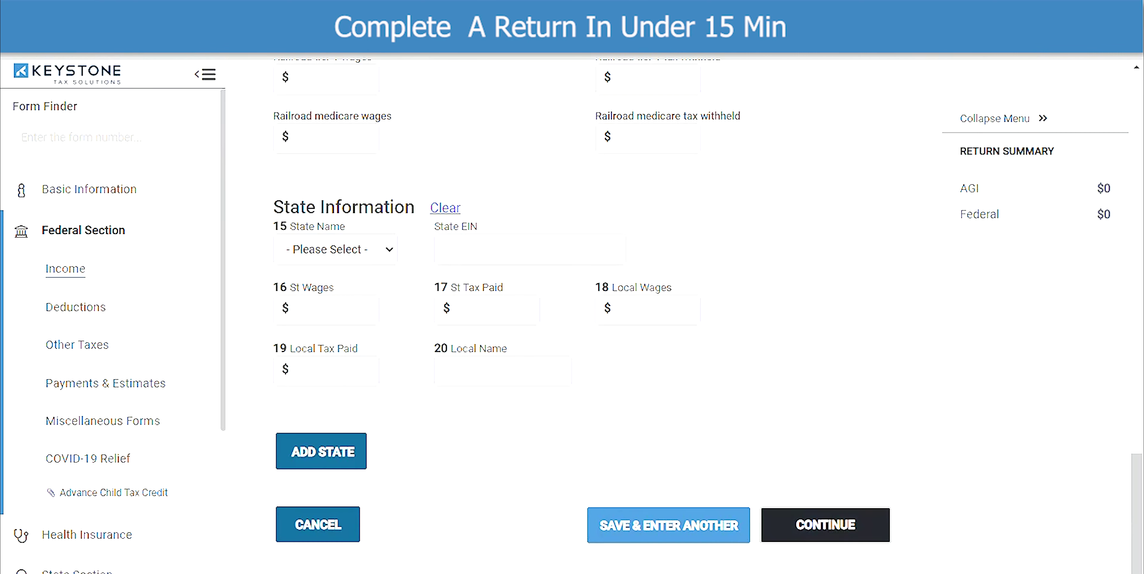
# - Save the W-2 and continue past the W-2 list to the Income forms page
pyautogui.click(826, 525)
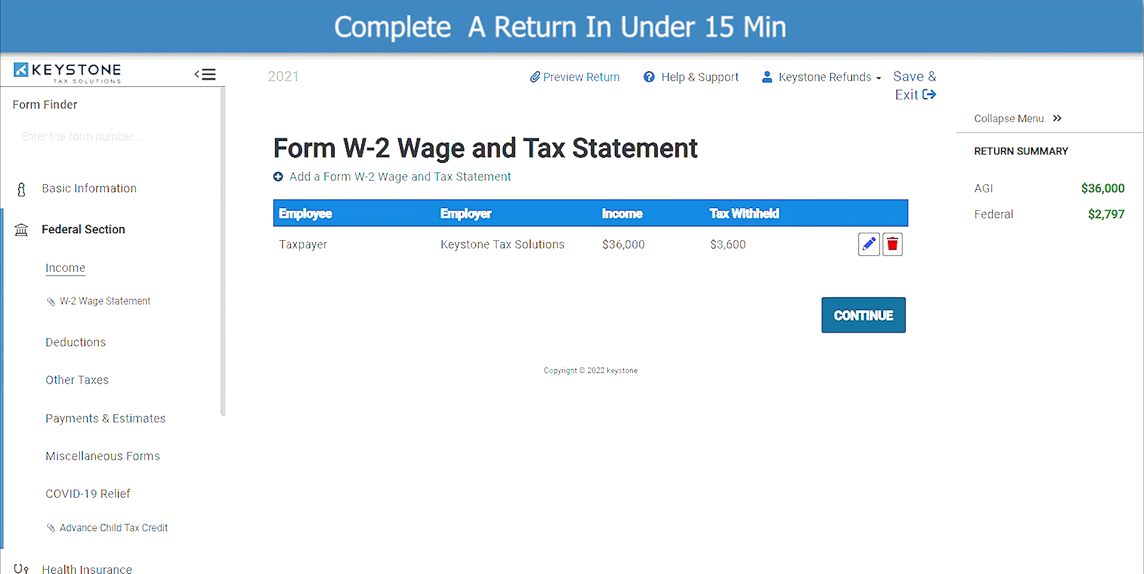
pyautogui.click(863, 316)
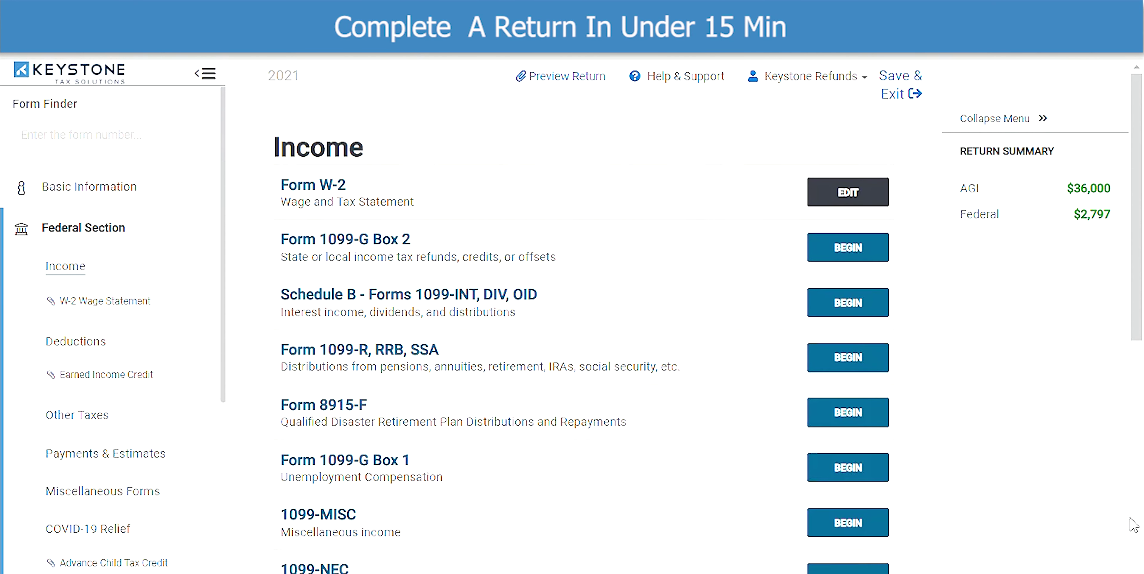
pyautogui.scroll(-4, 1133, 525)
pyautogui.scroll(-7, 1133, 525)
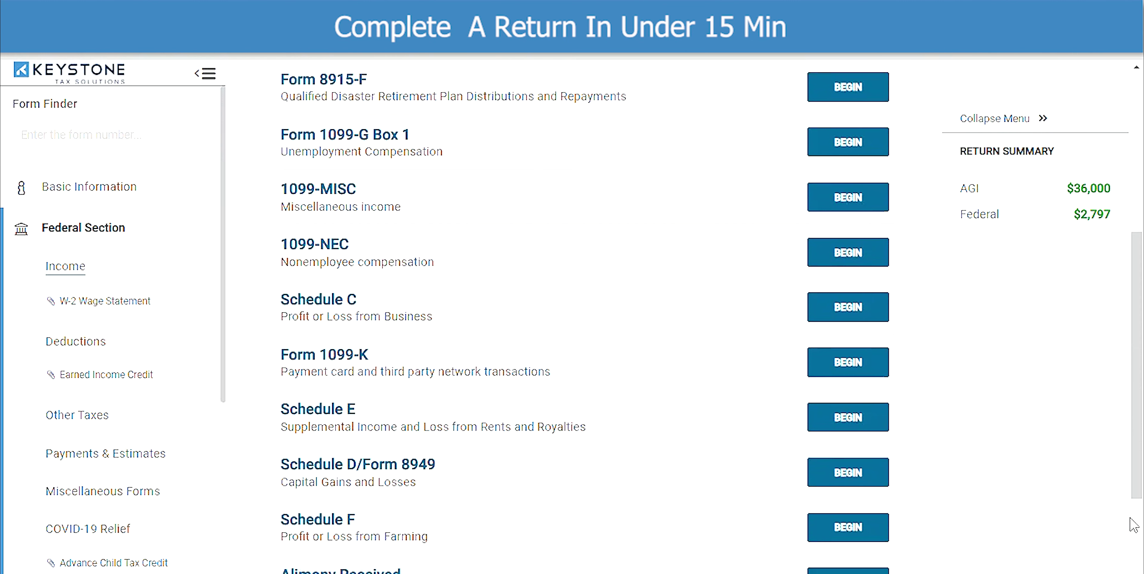
pyautogui.scroll(-1, 1131, 525)
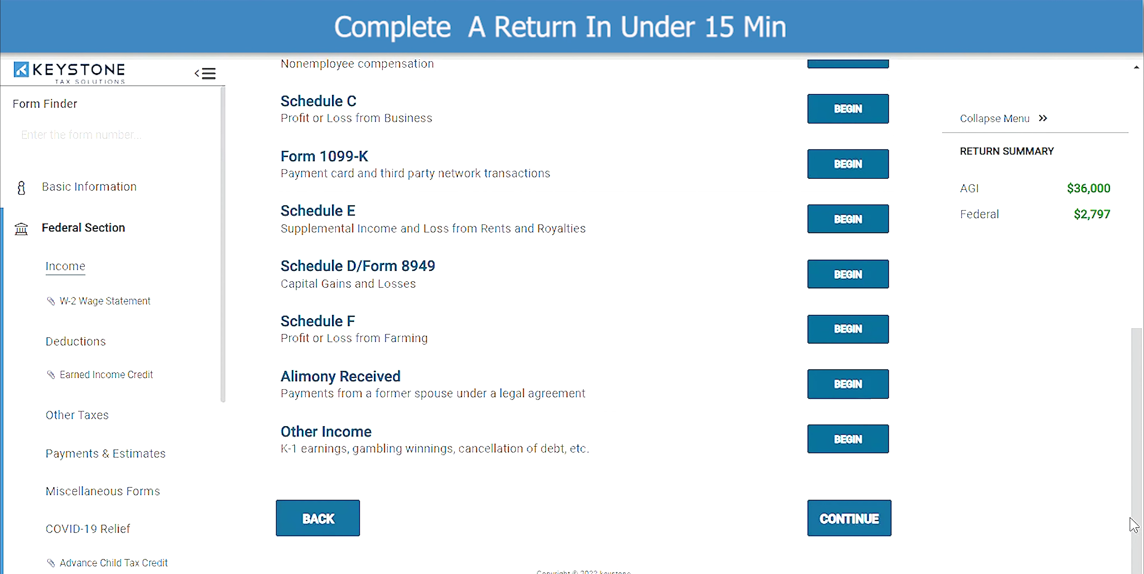
# - Continue past the Income and Deductions pages to Other Taxes
pyautogui.click(850, 523)
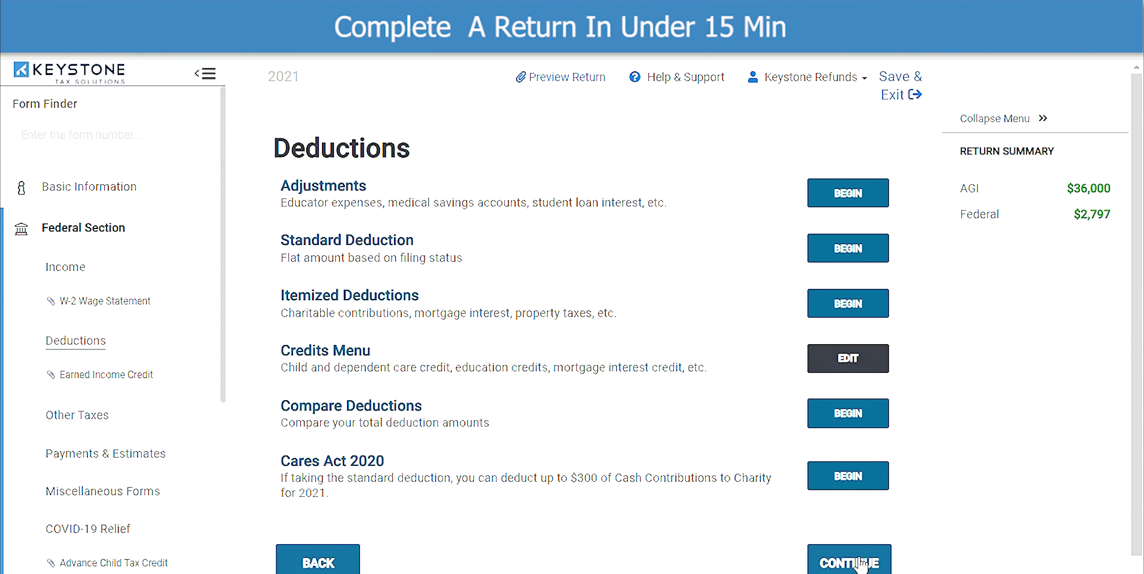
pyautogui.click(877, 564)
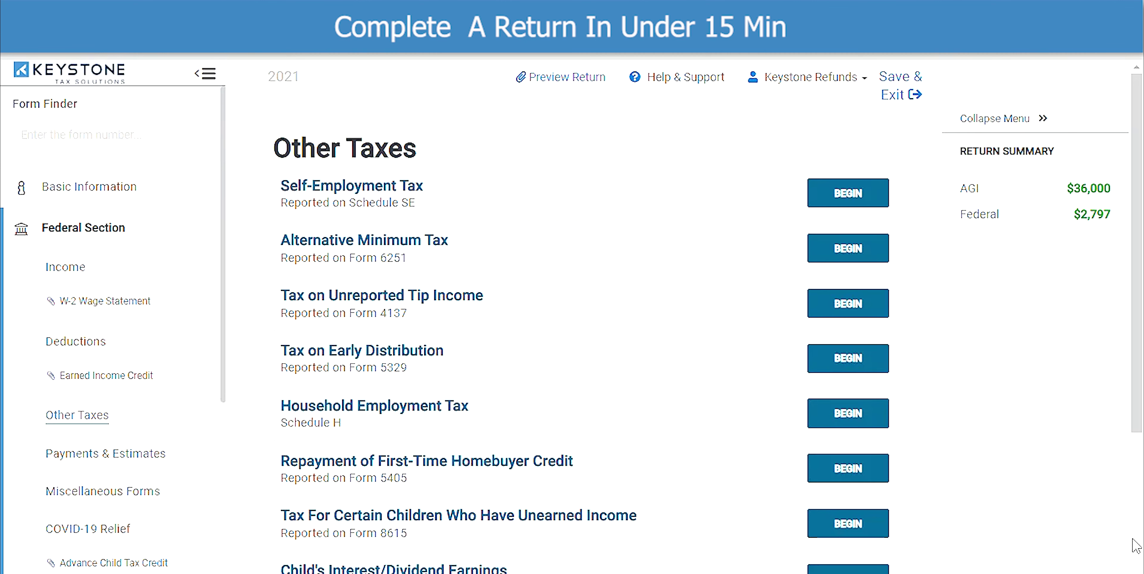
pyautogui.scroll(-5, 1134, 543)
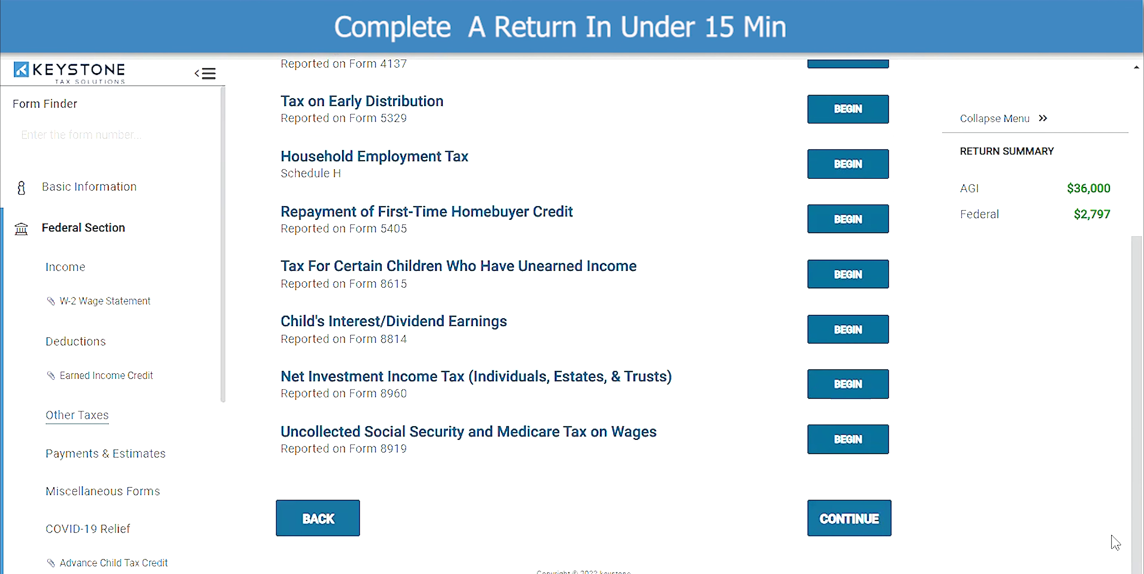
# - Pass Other Taxes and Payments and Estimates unchanged and review the Miscellaneous Forms list (8379, 4868, W-7, 2848, 8938)
pyautogui.click(887, 527)
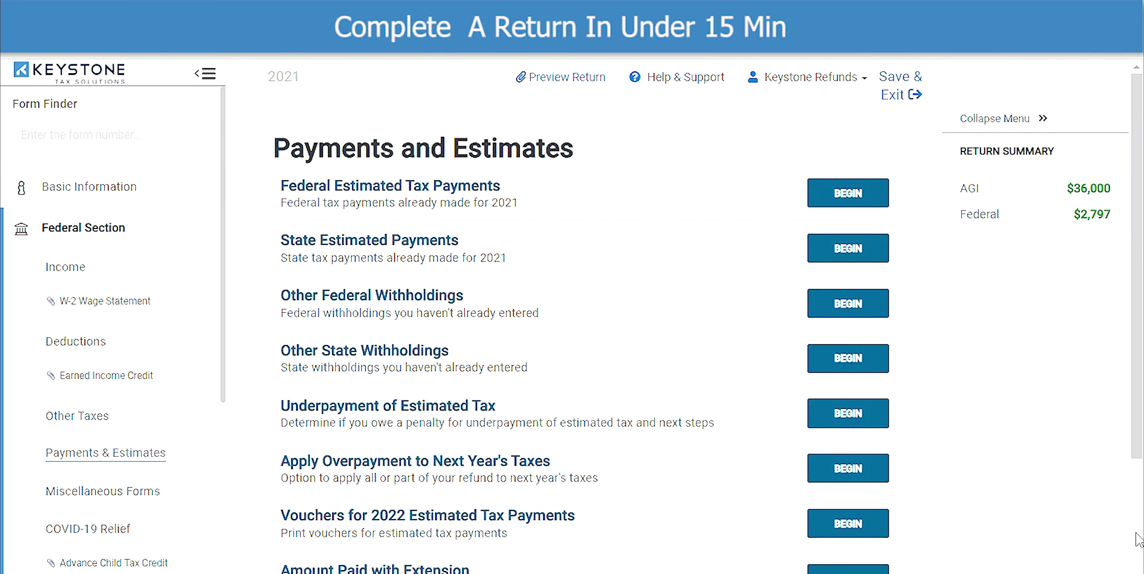
pyautogui.scroll(-4, 1136, 540)
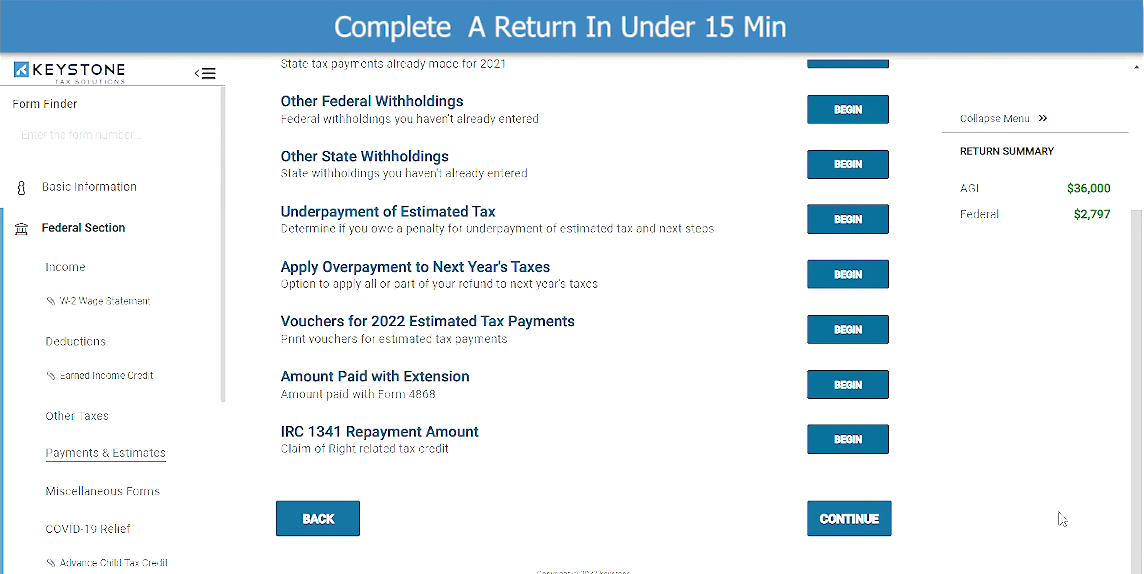
pyautogui.click(875, 520)
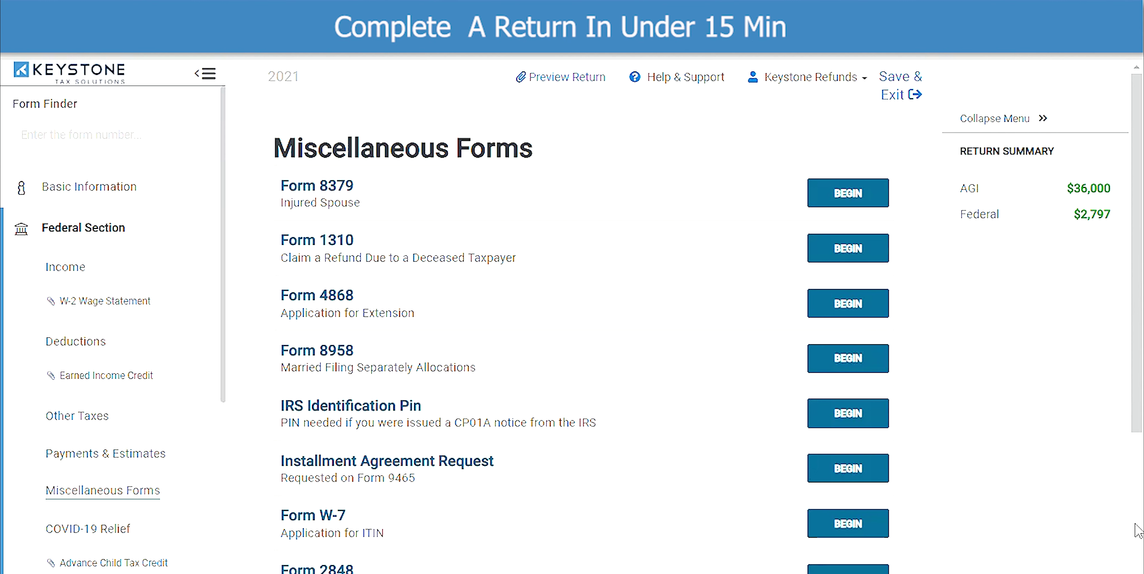
pyautogui.scroll(-2, 1137, 530)
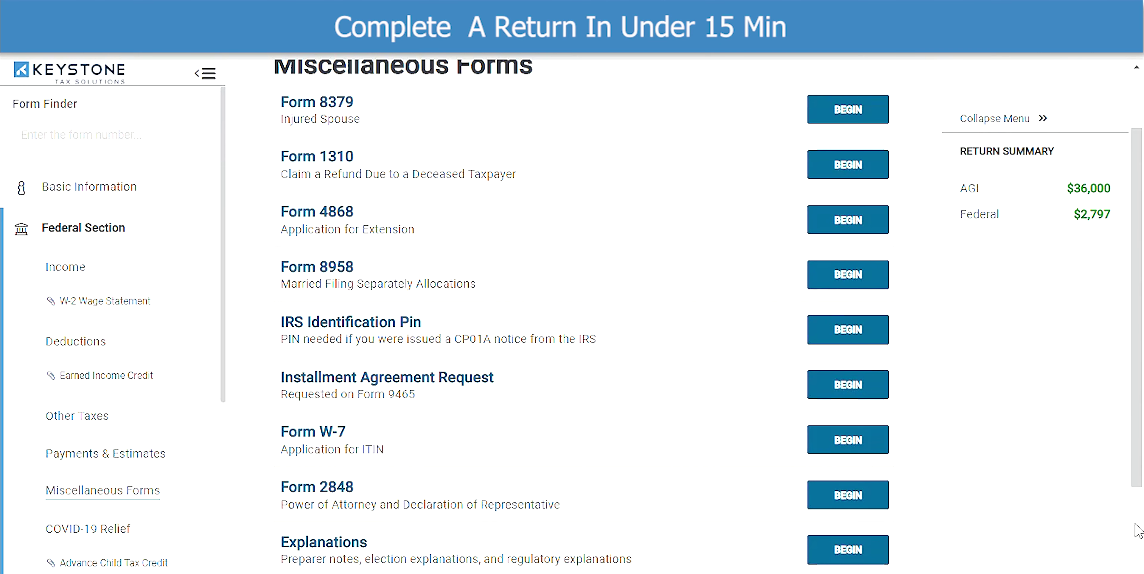
pyautogui.scroll(-4, 1137, 530)
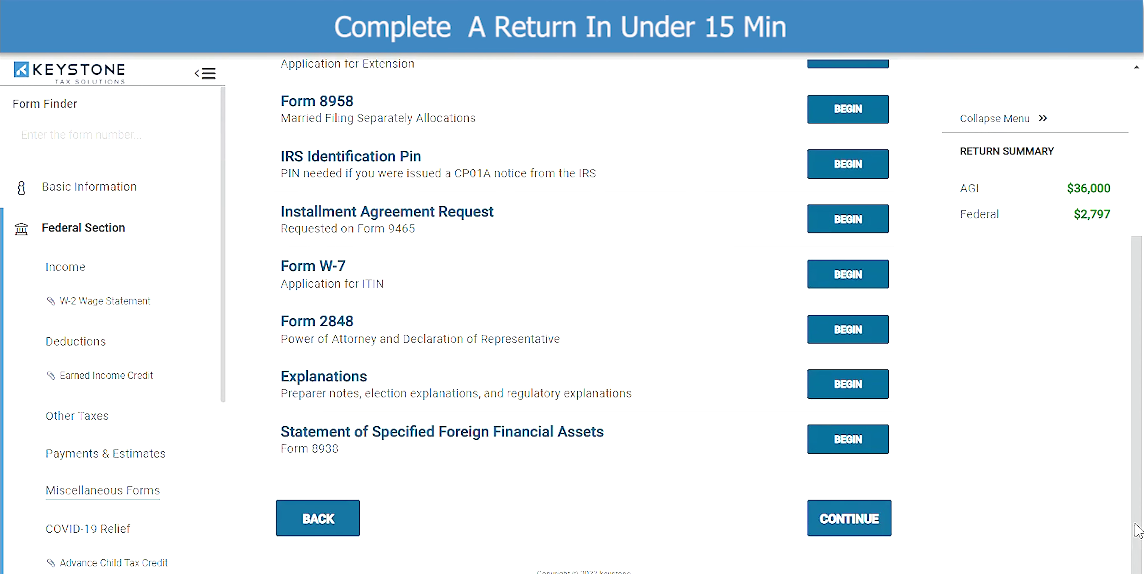
# - Add no miscellaneous forms and answer No to Affordable Care Act coverage
pyautogui.click(849, 526)
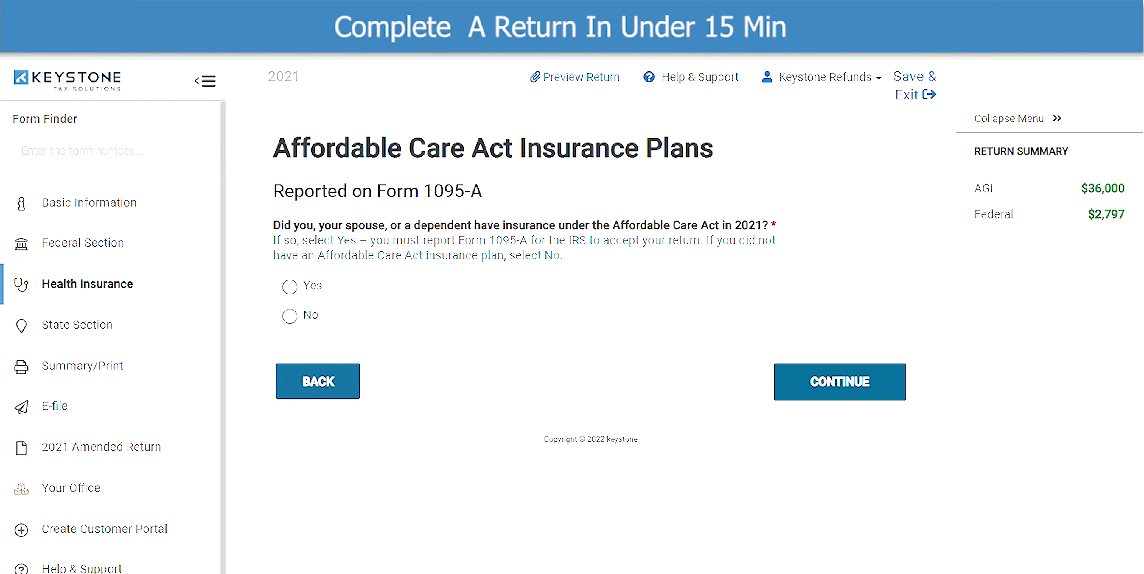
pyautogui.click(290, 316)
pyautogui.click(823, 393)
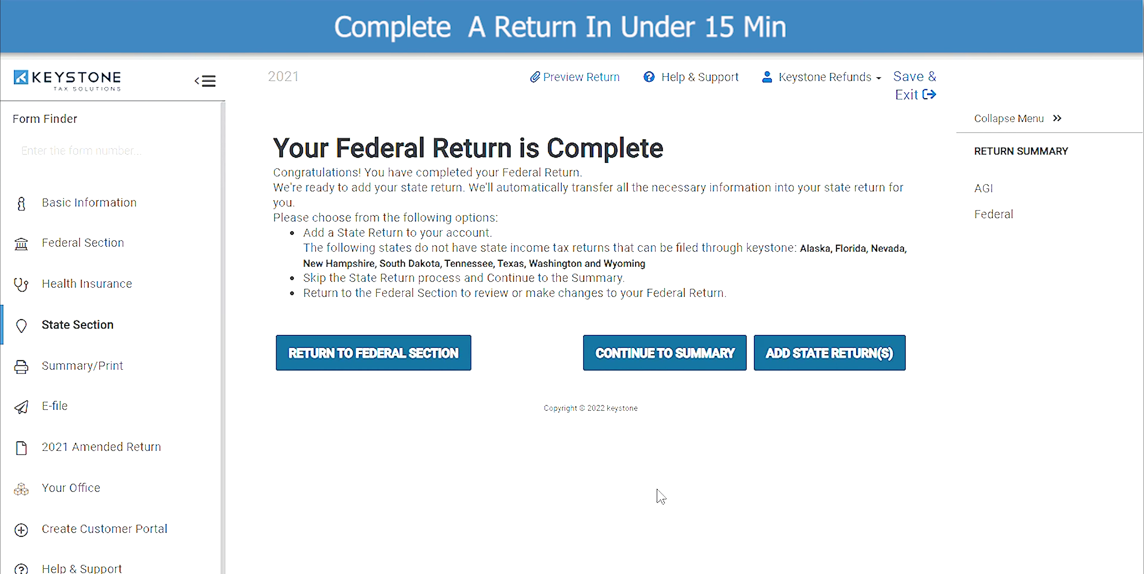
# - Skip the state return and go through the Due Diligence Checklist questions
pyautogui.click(661, 367)
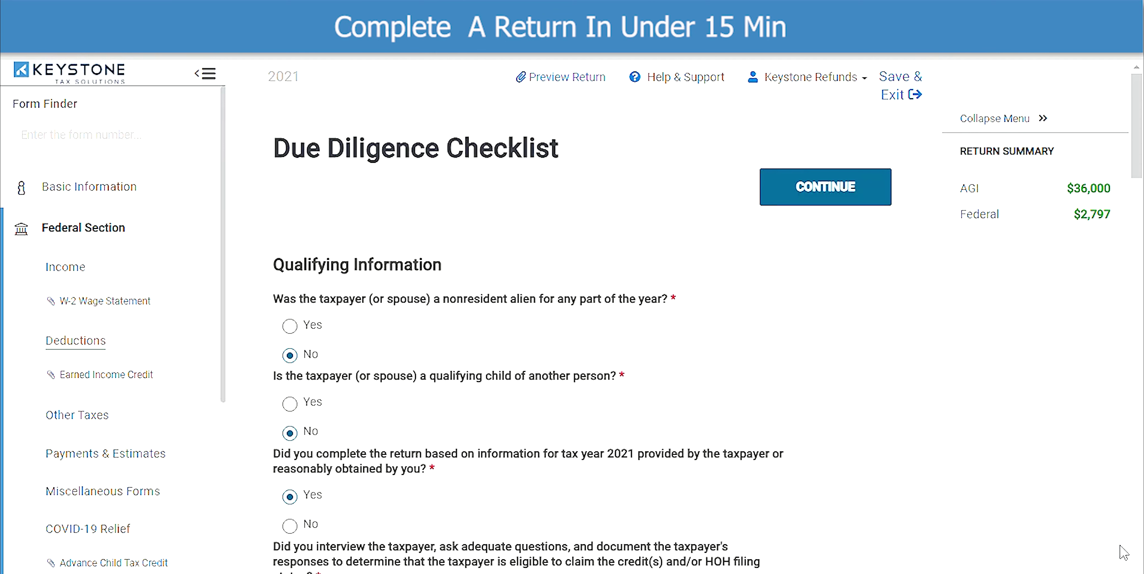
pyautogui.scroll(-2, 1123, 553)
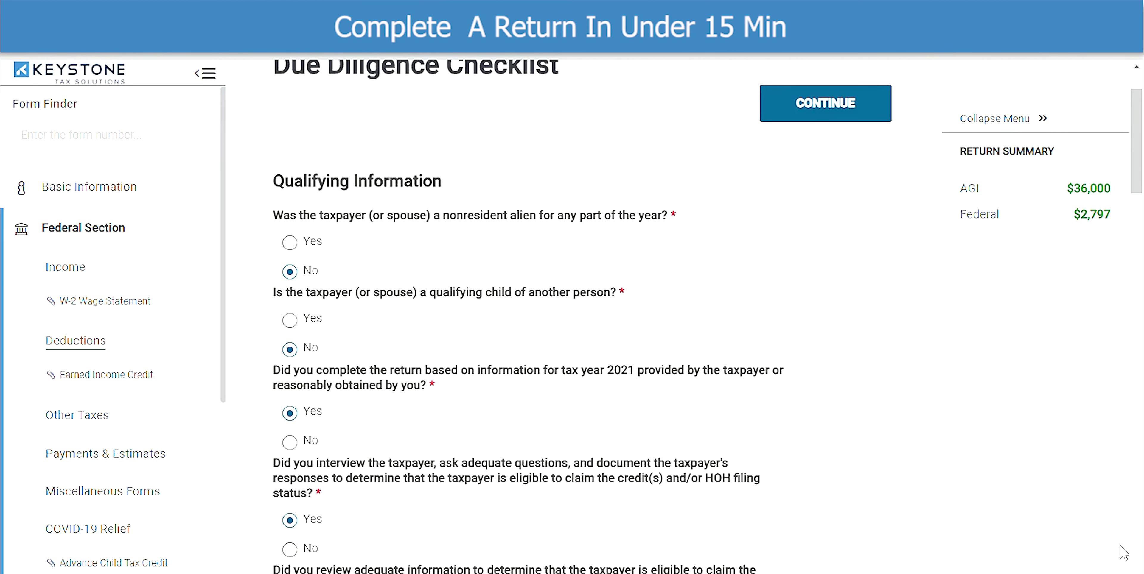
pyautogui.scroll(-5, 1123, 553)
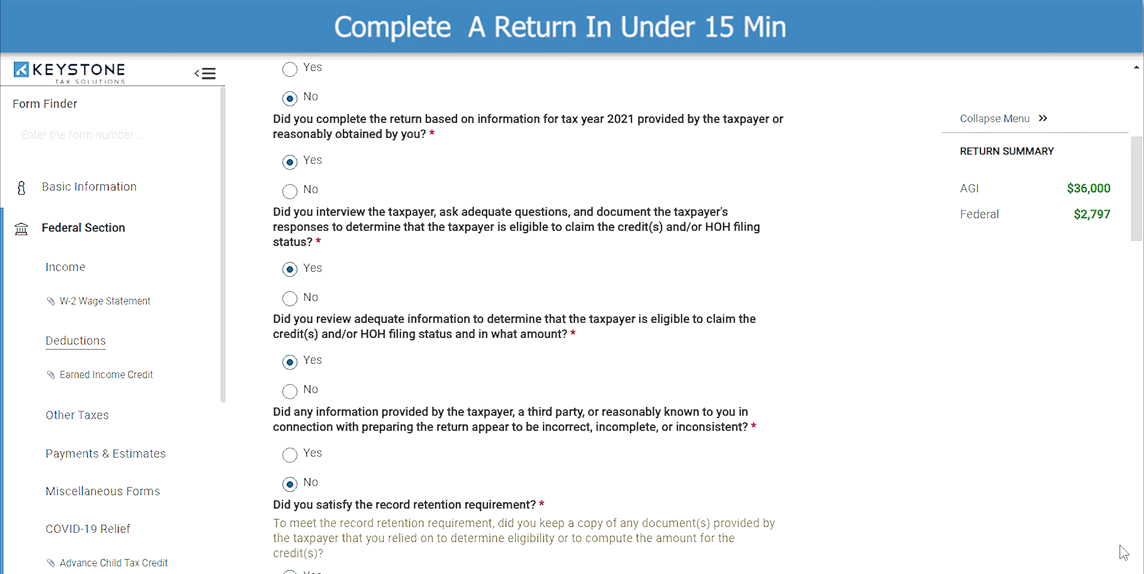
pyautogui.scroll(-2, 1124, 552)
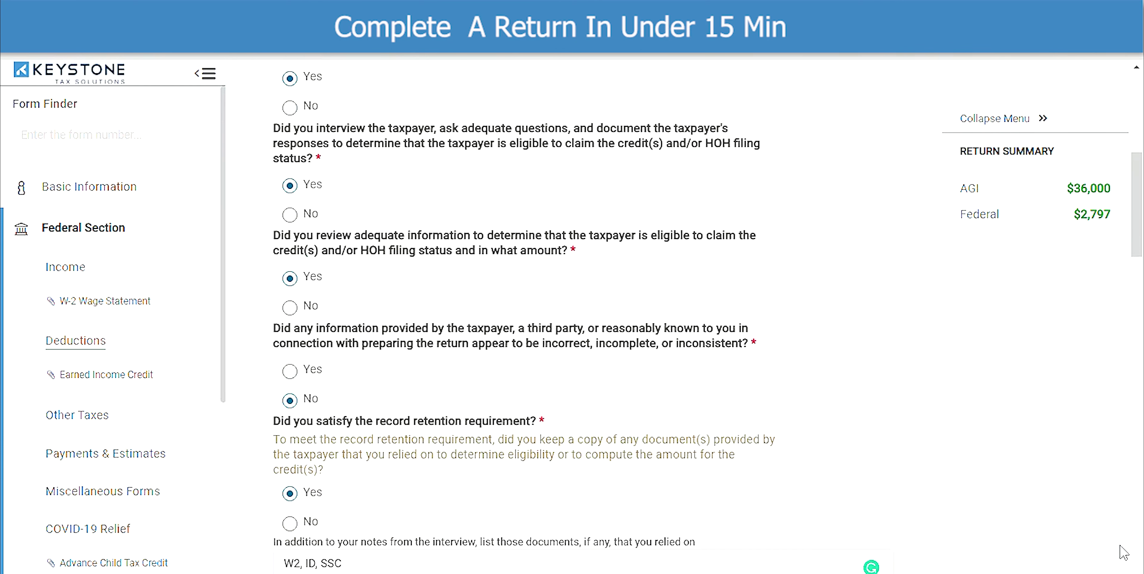
pyautogui.scroll(-1, 1123, 552)
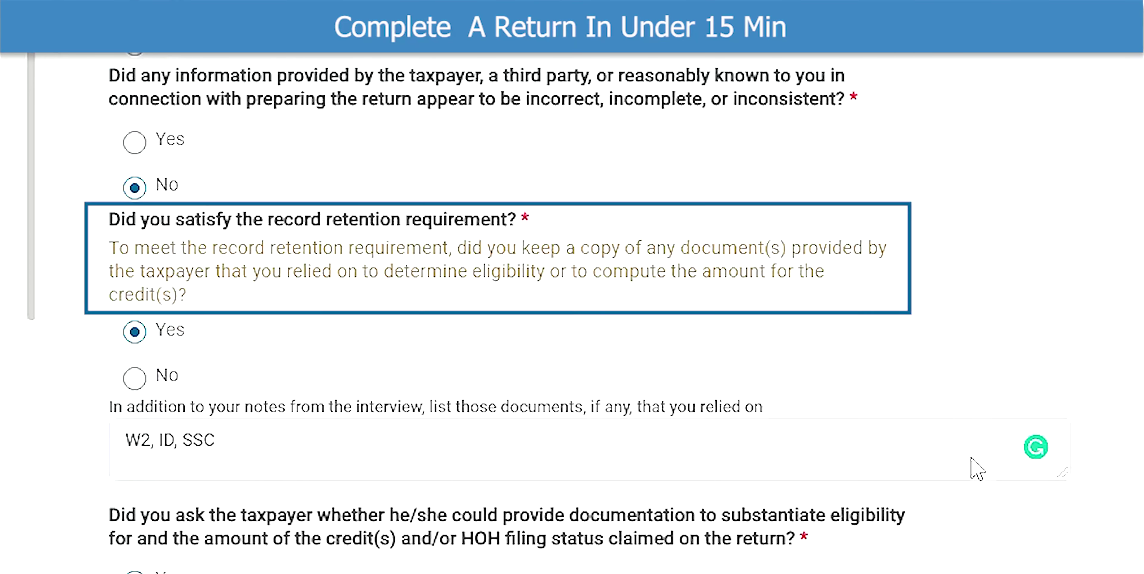
# - Record W2, ID, SSC as the documents relied on and submit the checklist
pyautogui.click(279, 438)
pyautogui.scroll(-1, 280, 432)
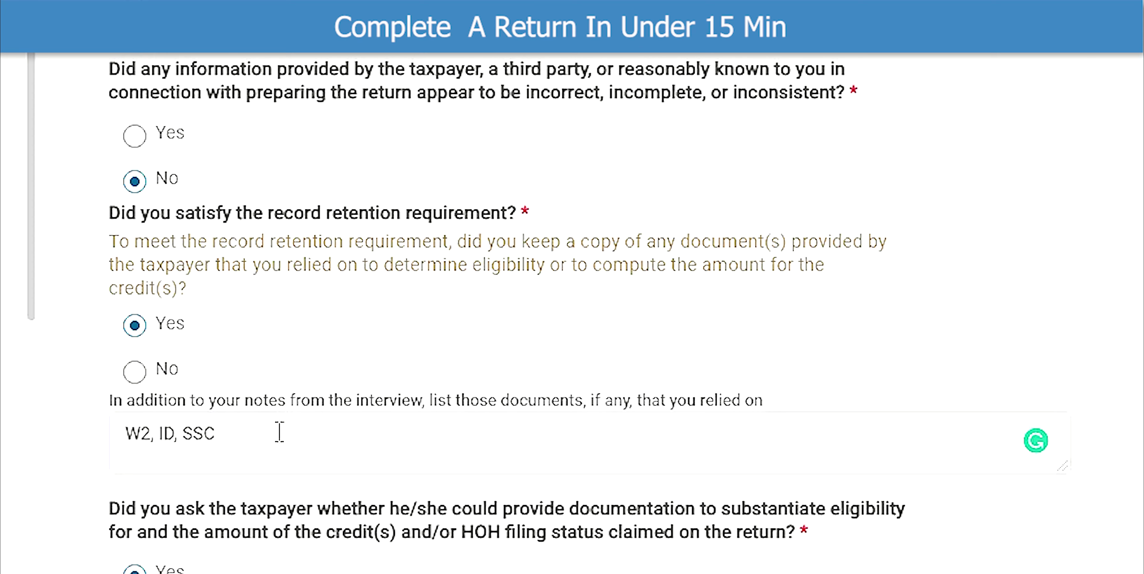
pyautogui.scroll(-5, 279, 432)
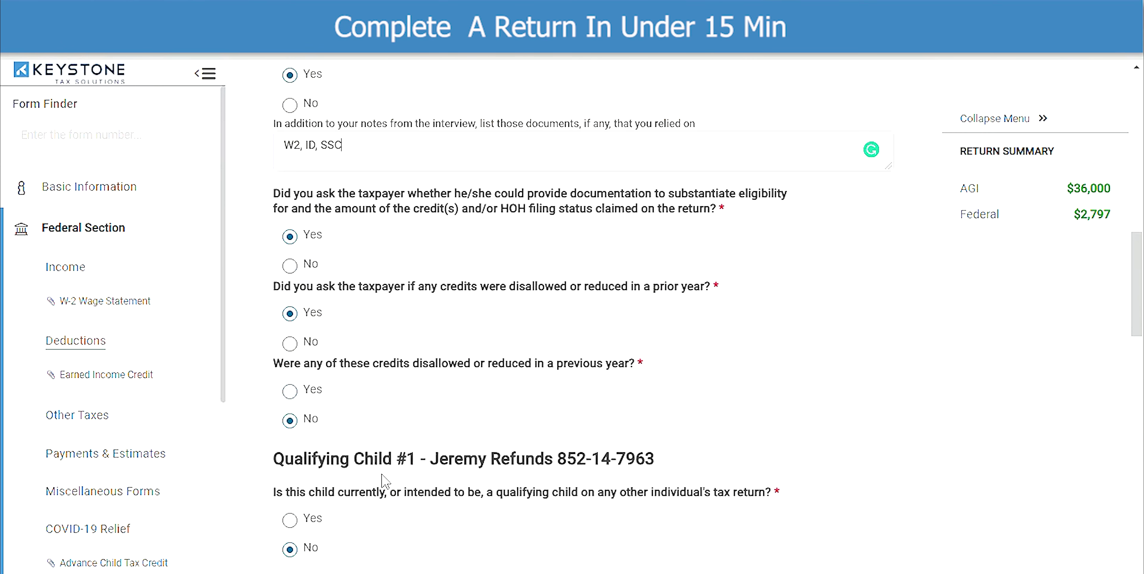
pyautogui.scroll(-15, 384, 484)
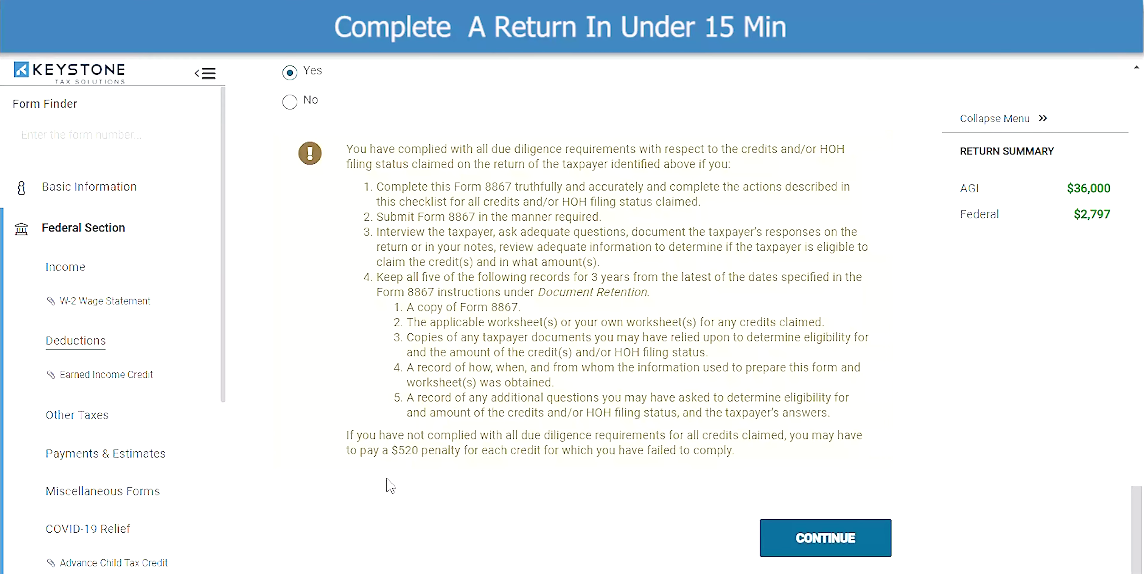
pyautogui.click(822, 538)
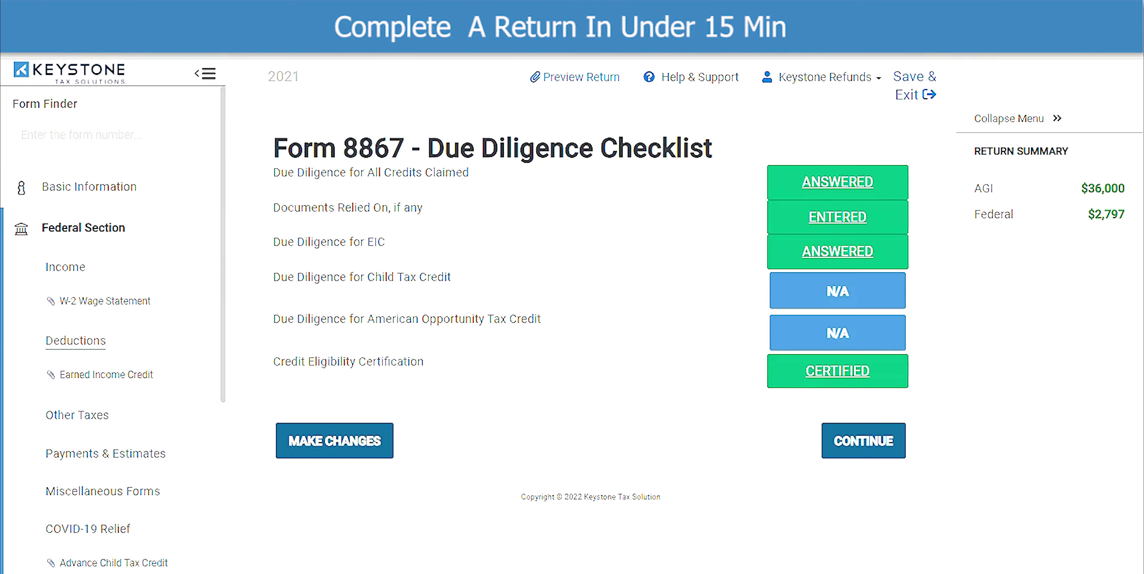
# - Move on from the completed Form 8867 summary to E-file Return Details
pyautogui.click(862, 445)
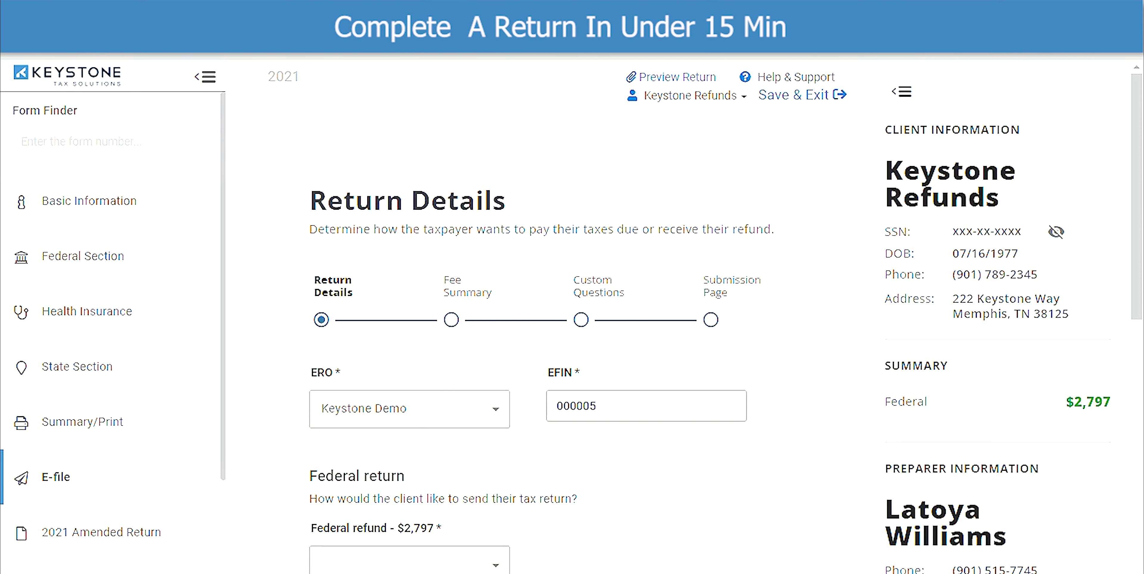
# - Deliver the $2,797 federal refund by E-file: Paper Check and review the Form 8879 PINs
pyautogui.scroll(-4, 584, 522)
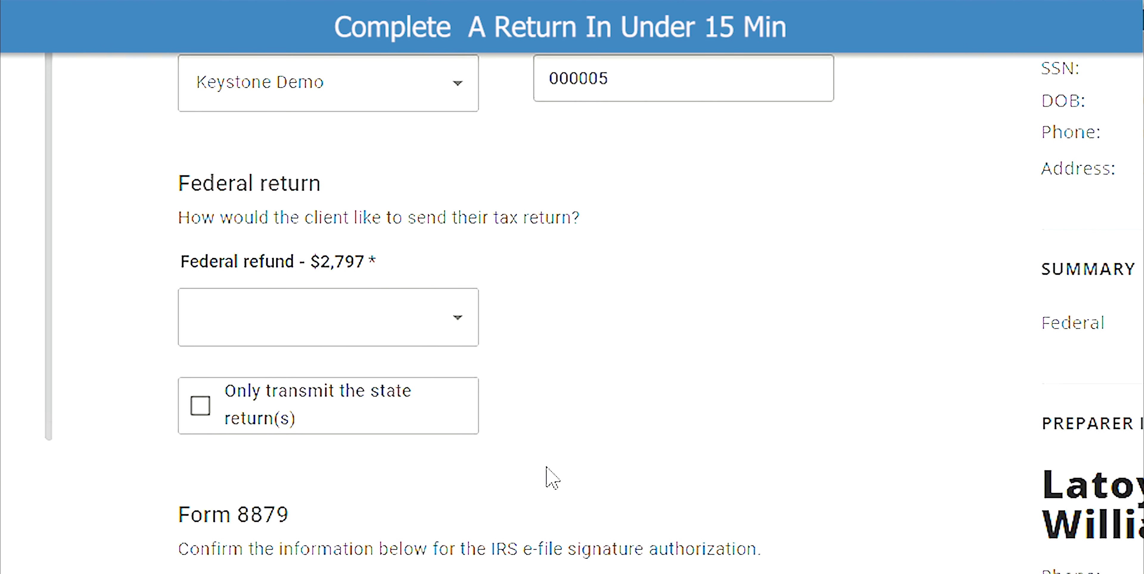
pyautogui.click(458, 317)
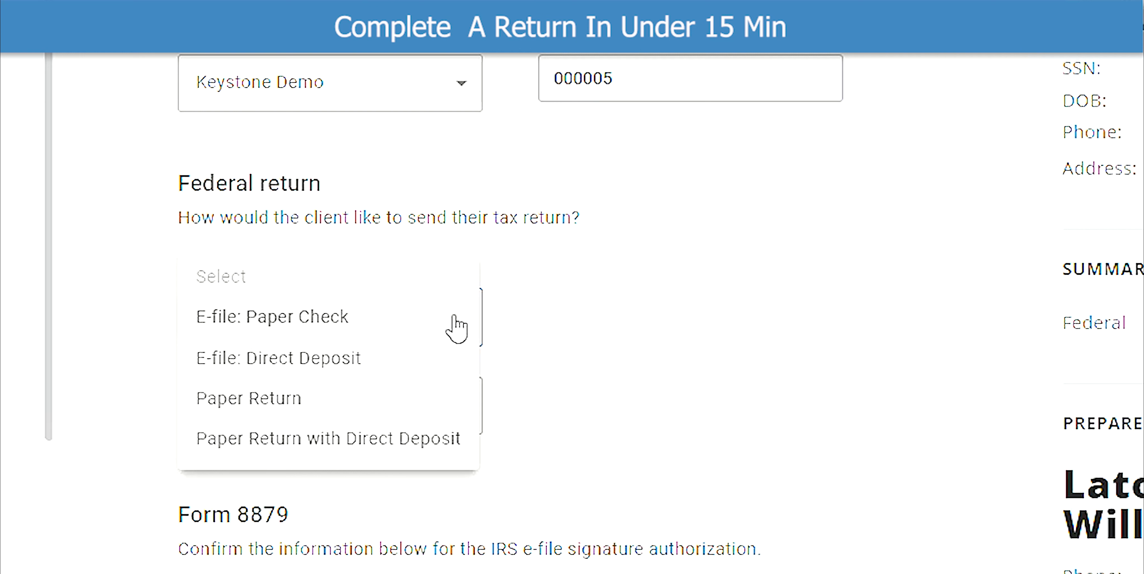
pyautogui.click(344, 322)
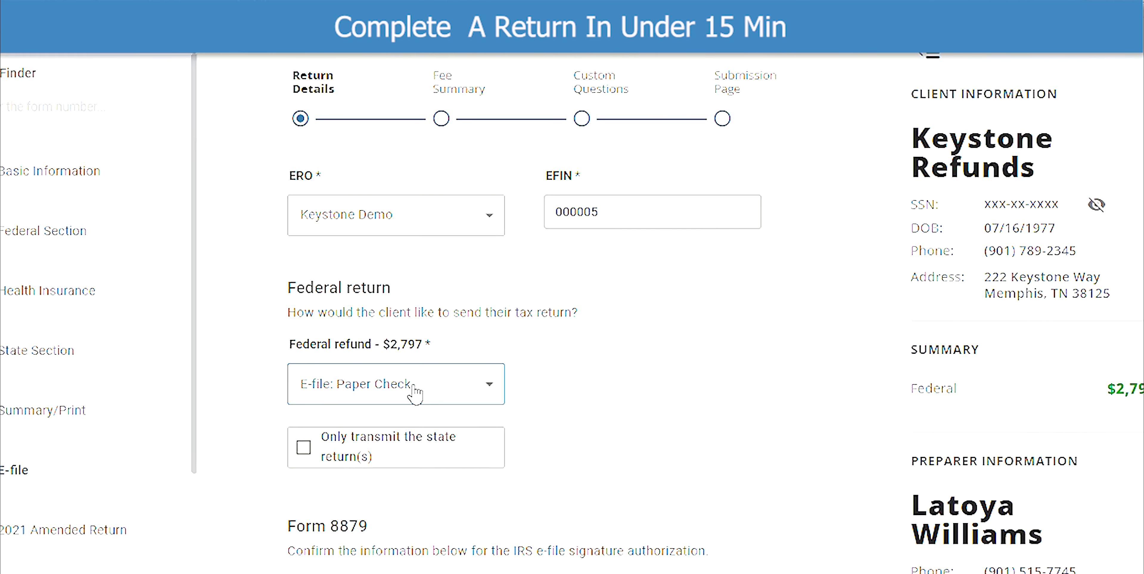
pyautogui.scroll(-5, 544, 427)
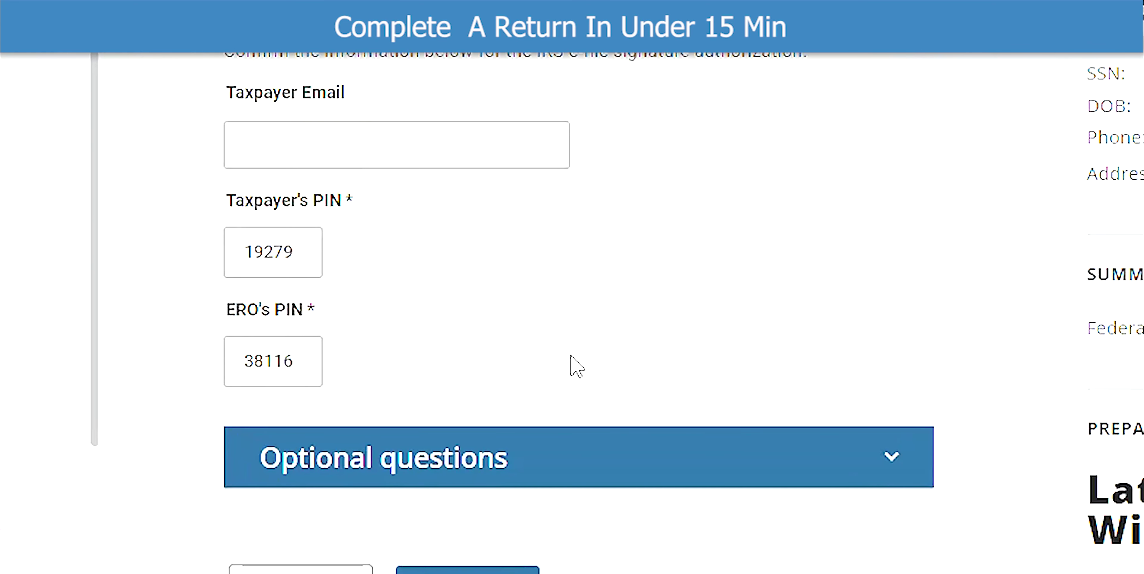
pyautogui.scroll(-3, 570, 355)
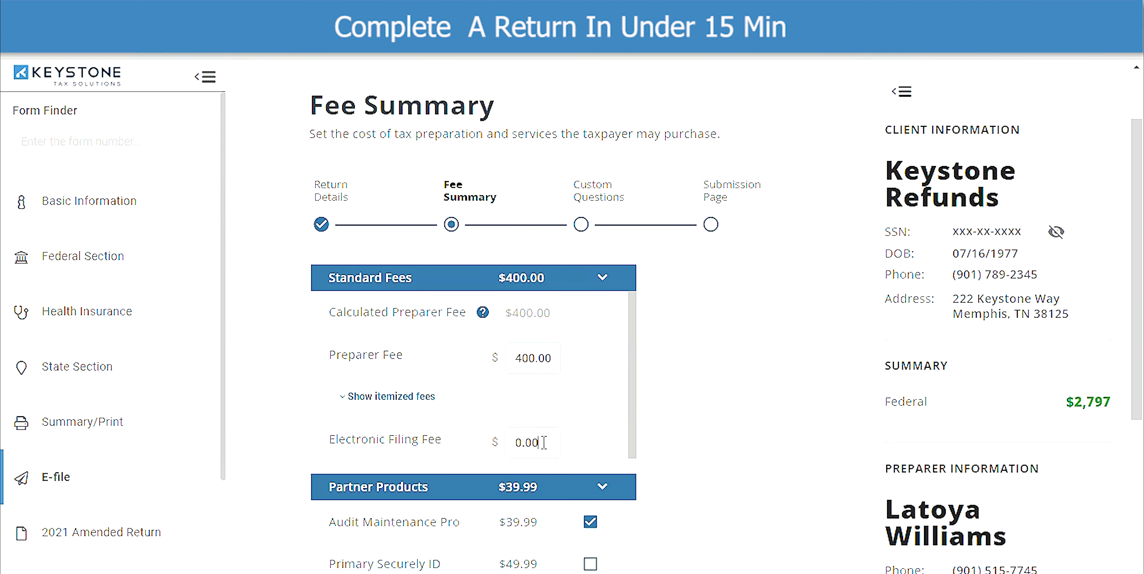
# - Keep the $400.00 preparer fee, 0.00 e-filing fee and $39.99 Audit Maintenance Pro
pyautogui.scroll(-1, 543, 442)
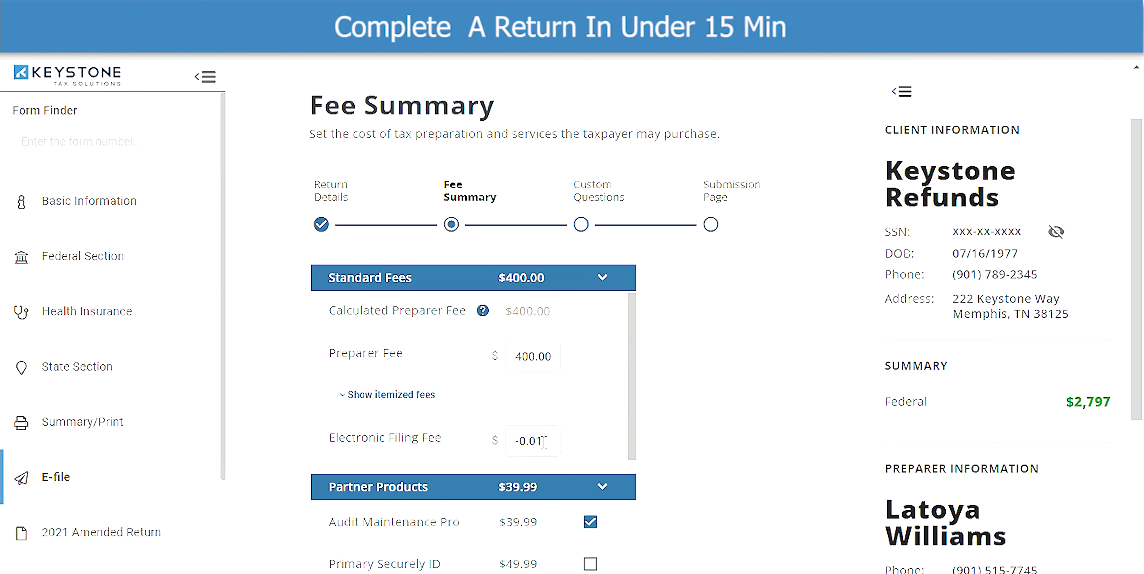
pyautogui.scroll(-3, 620, 490)
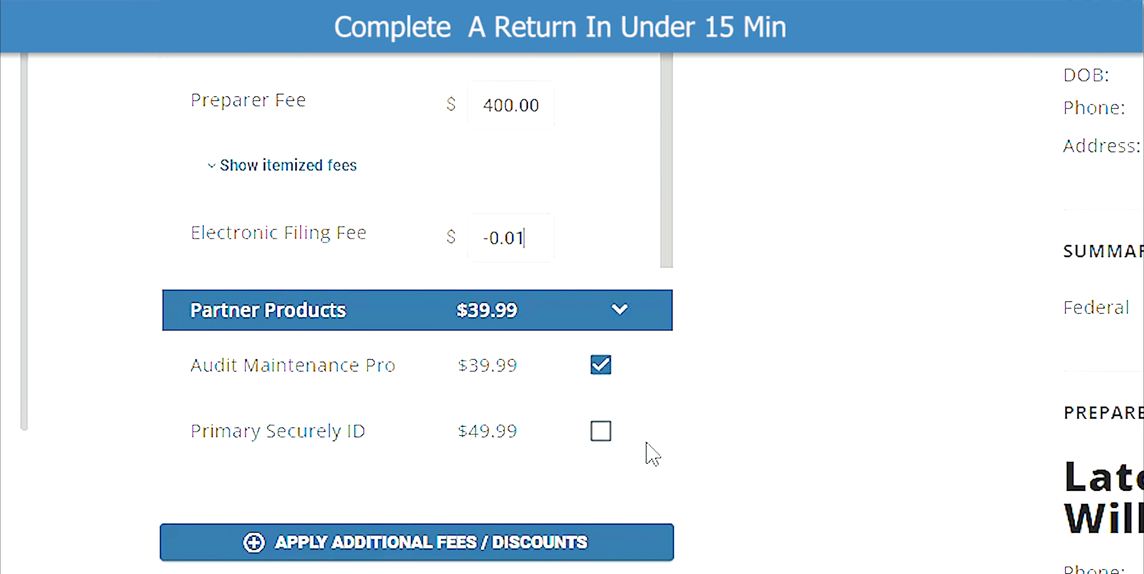
pyautogui.press('Up')
pyautogui.scroll(-1, 727, 535)
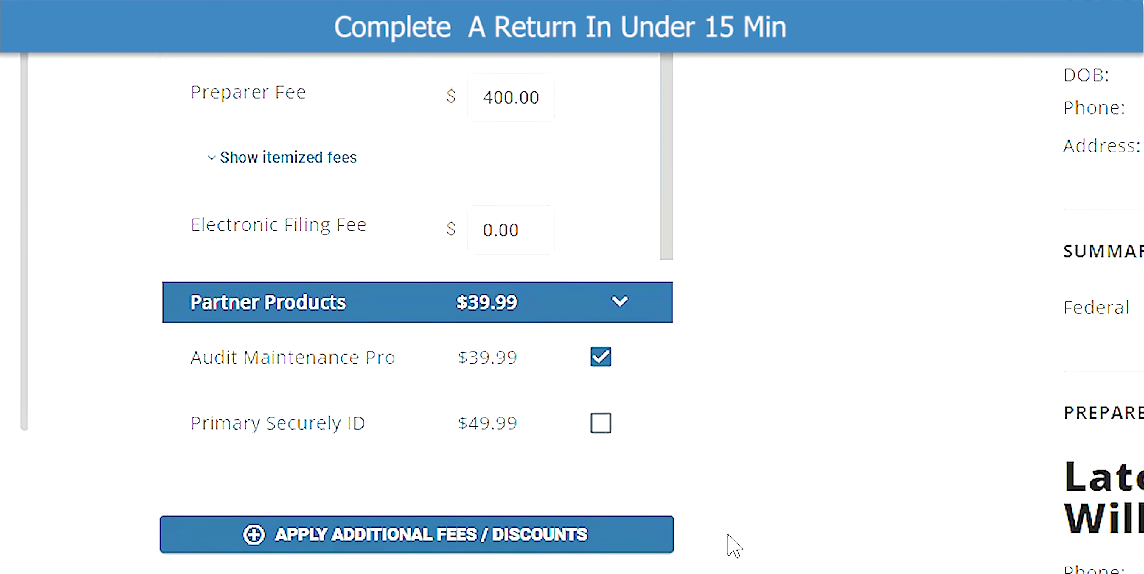
pyautogui.scroll(-2, 728, 535)
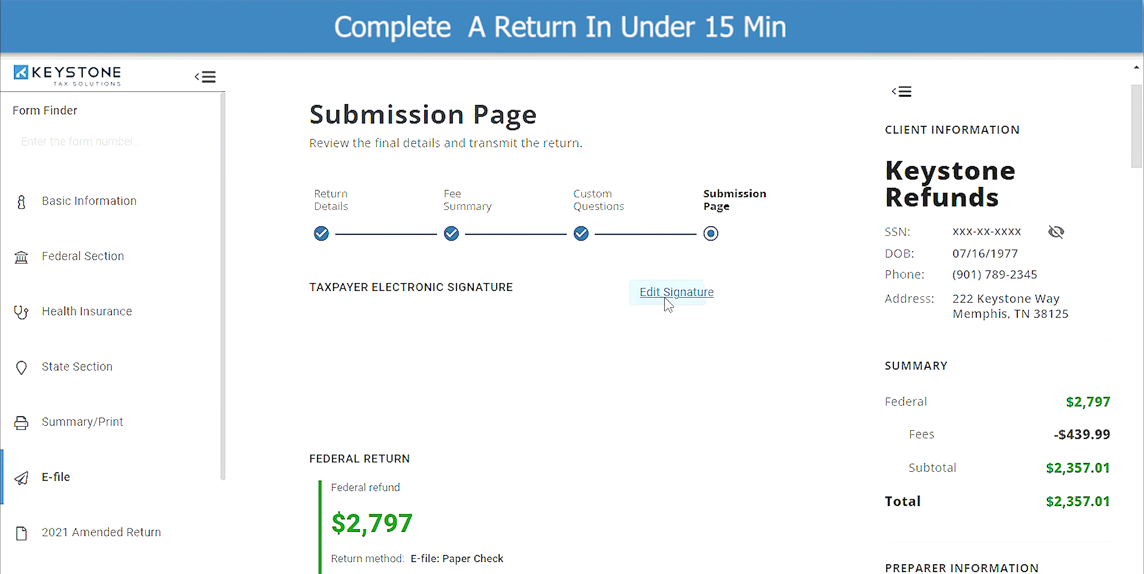
# - Draw the taxpayer's electronic signature in the signature editor and save it
pyautogui.click(669, 292)
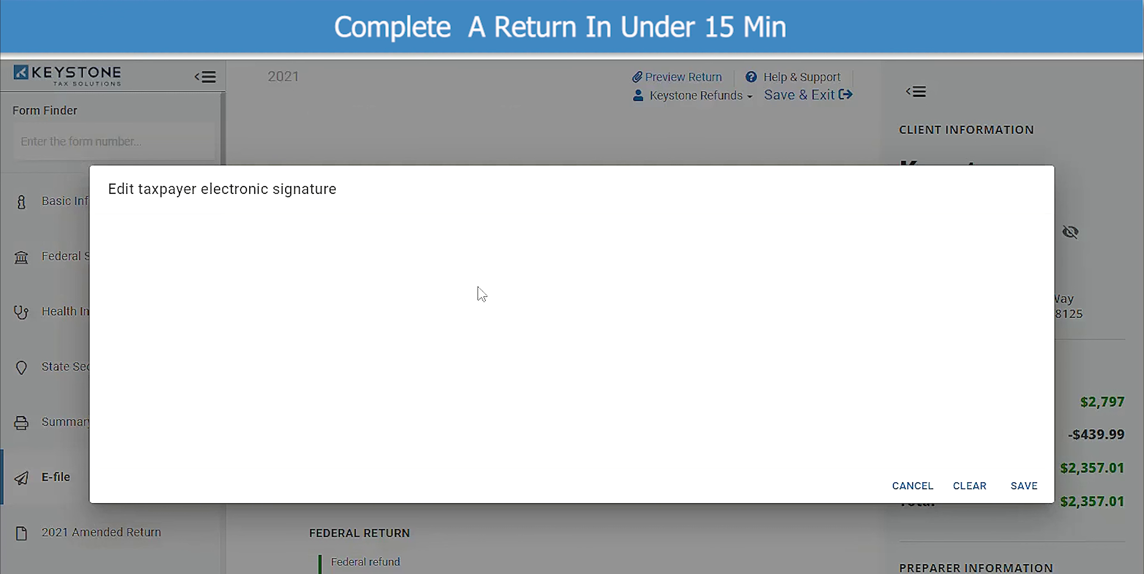
pyautogui.moveTo(378, 279)
pyautogui.mouseDown()
pyautogui.moveTo(383, 314)
pyautogui.moveTo(413, 289)
pyautogui.mouseUp()
pyautogui.moveTo(434, 378)
pyautogui.mouseDown()
pyautogui.moveTo(460, 375)
pyautogui.moveTo(483, 344)
pyautogui.moveTo(514, 350)
pyautogui.moveTo(509, 290)
pyautogui.moveTo(583, 331)
pyautogui.moveTo(592, 302)
pyautogui.moveTo(613, 325)
pyautogui.mouseUp()
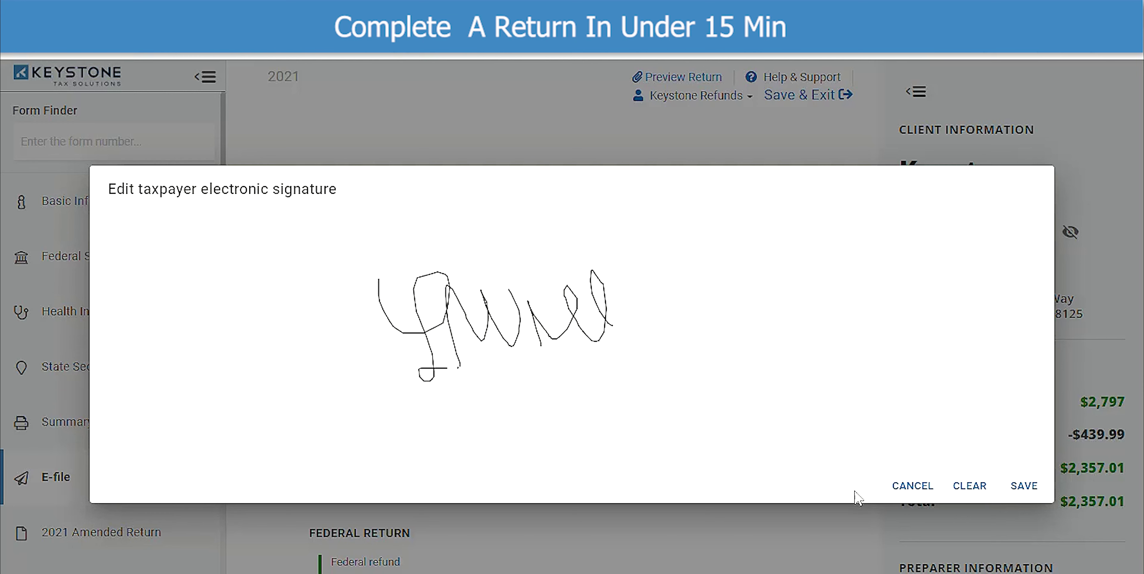
pyautogui.click(1029, 487)
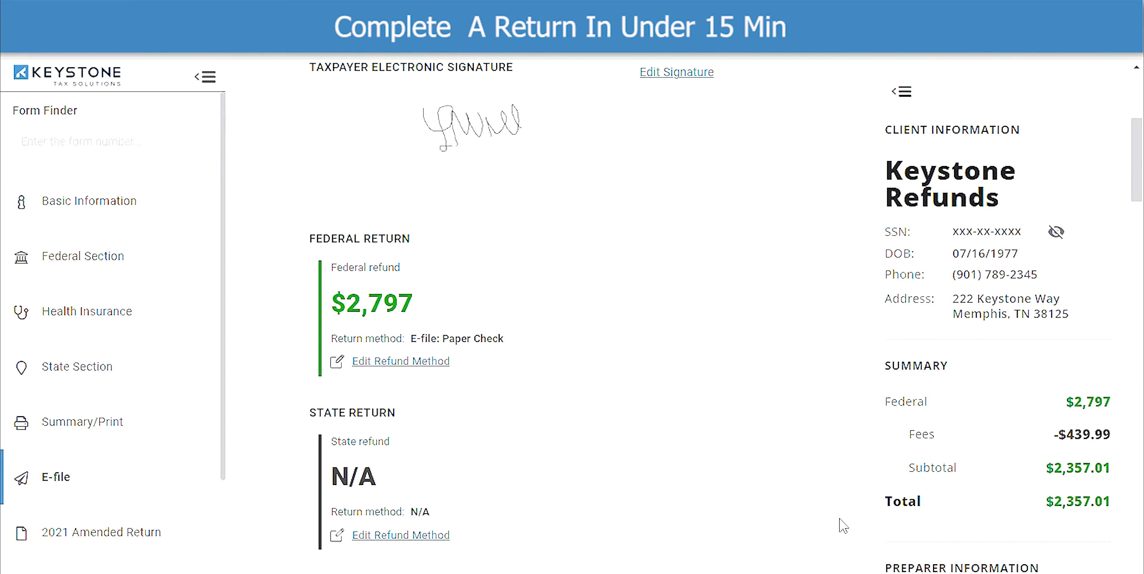
# - Check 'Mark tax return as complete' under Transmit Return
pyautogui.scroll(-10, 800, 527)
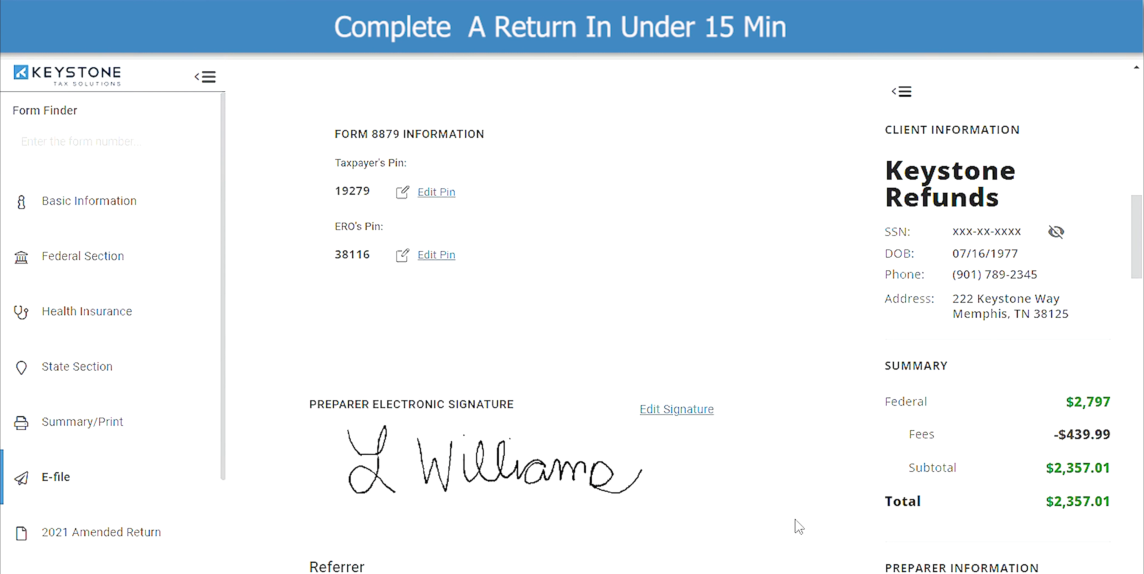
pyautogui.scroll(-2, 799, 527)
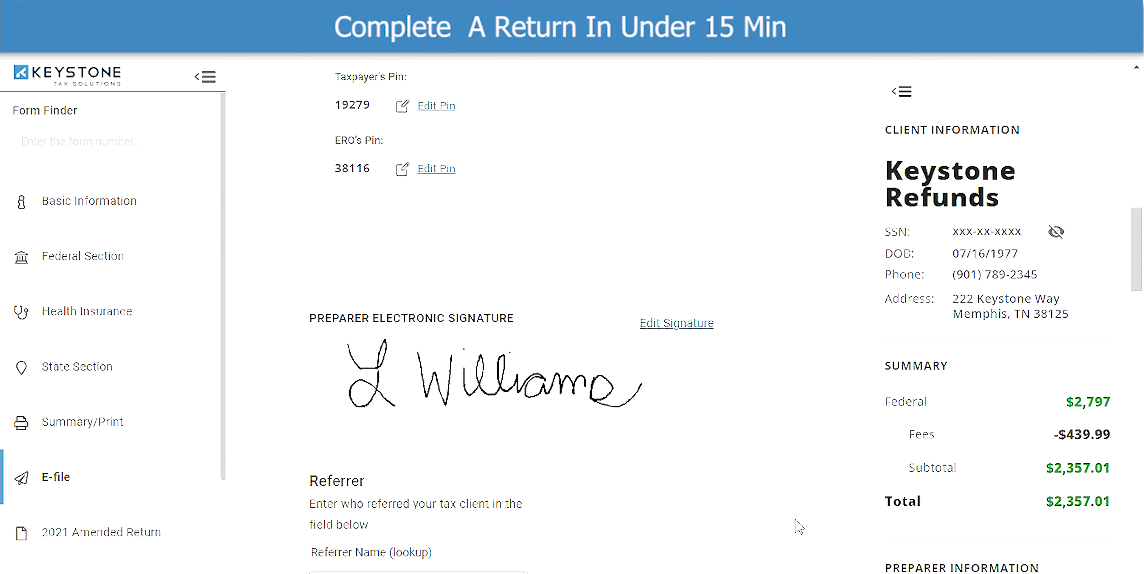
pyautogui.scroll(-8, 799, 527)
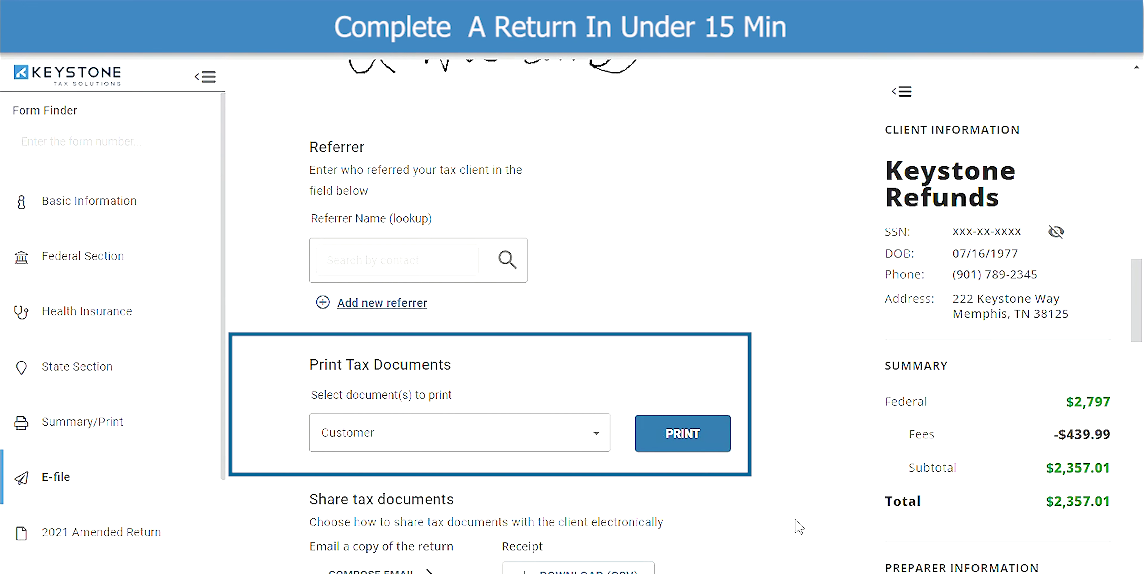
pyautogui.scroll(-7, 799, 526)
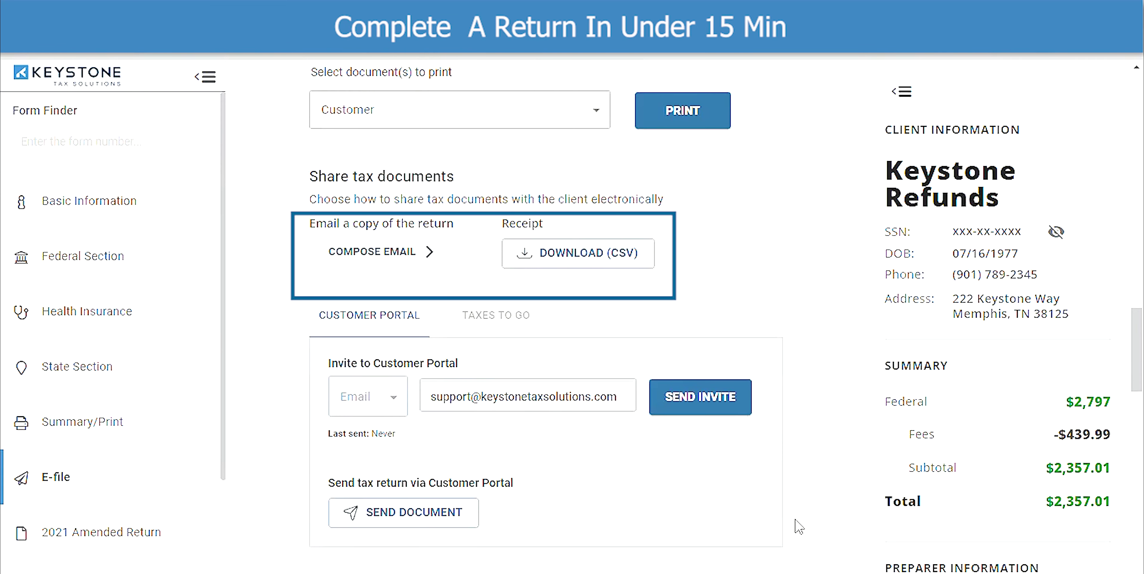
pyautogui.scroll(-2, 800, 527)
pyautogui.scroll(-7, 799, 527)
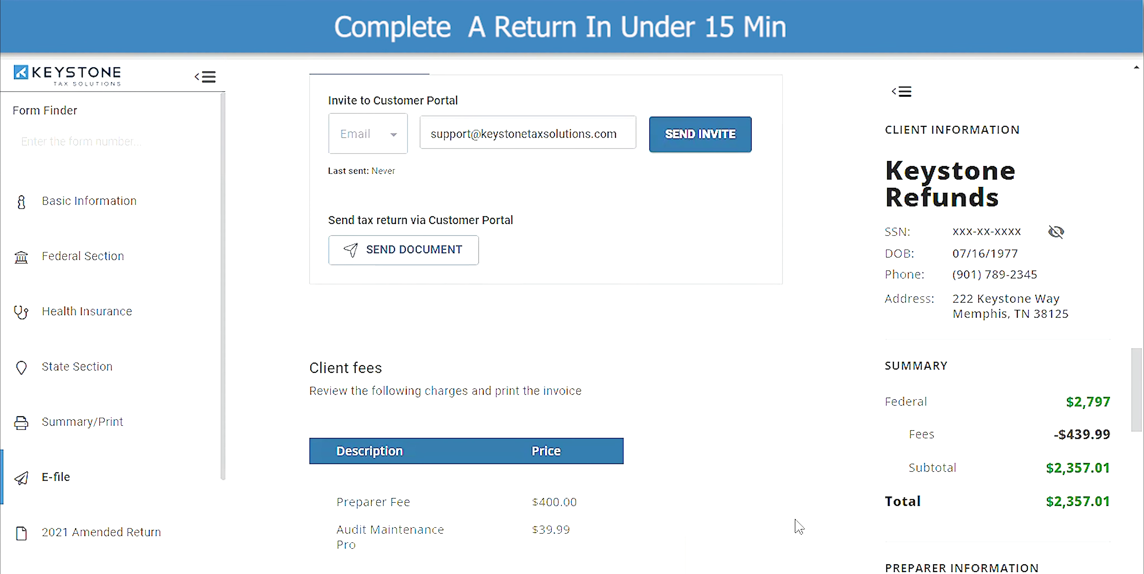
pyautogui.scroll(-8, 799, 527)
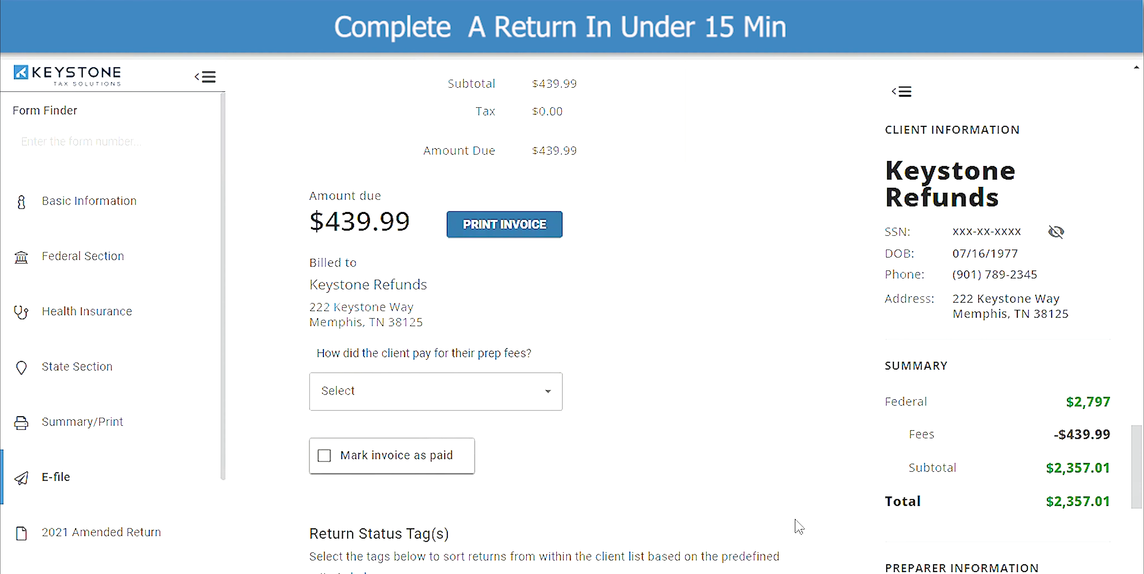
pyautogui.scroll(-4, 800, 527)
pyautogui.scroll(-6, 799, 527)
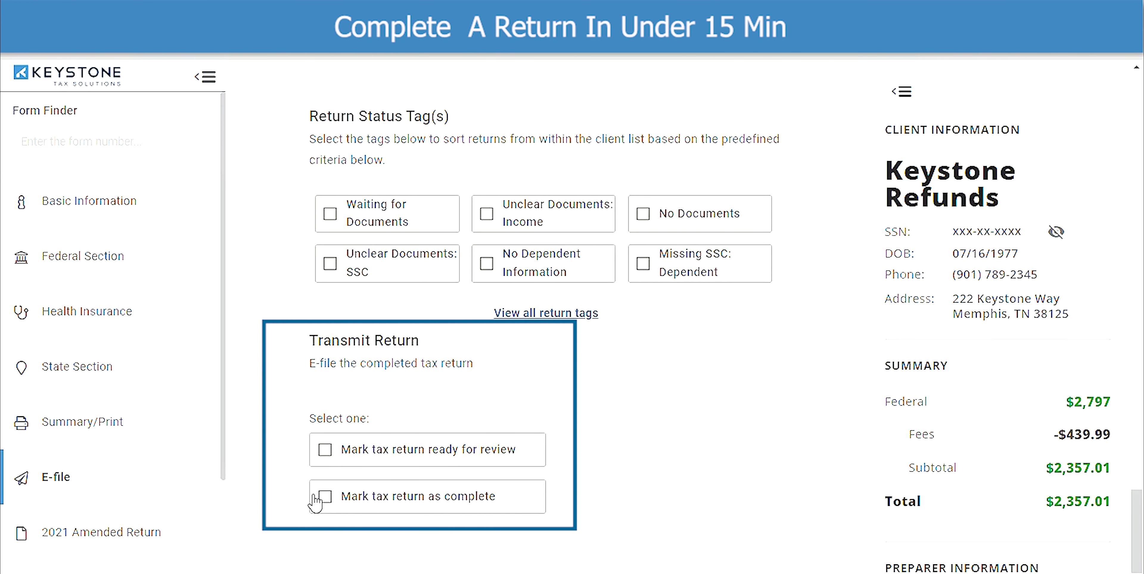
pyautogui.click(327, 498)
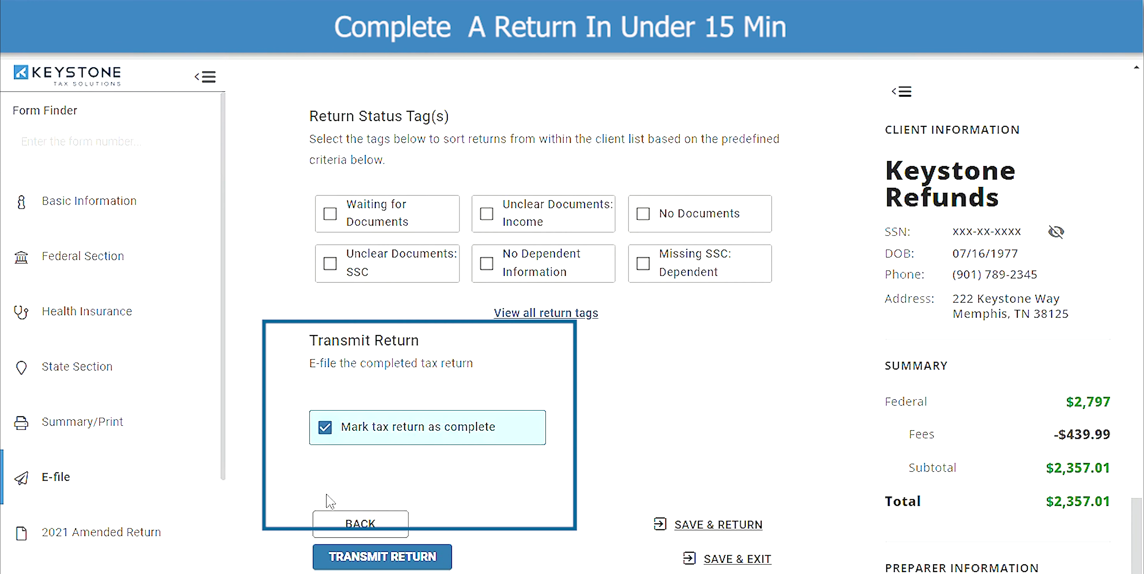
pyautogui.scroll(-2, 567, 522)
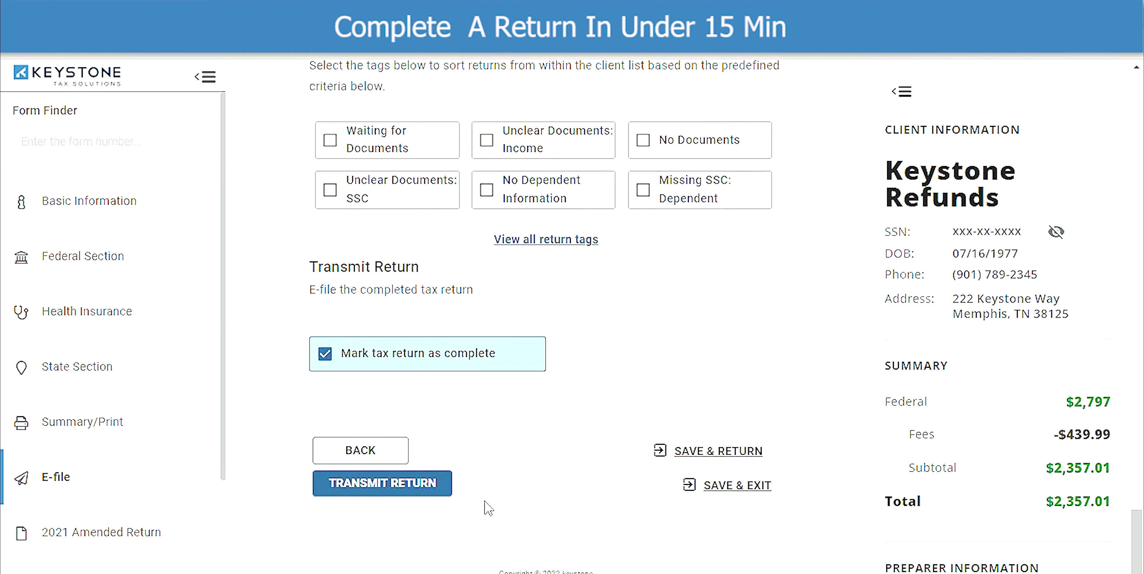